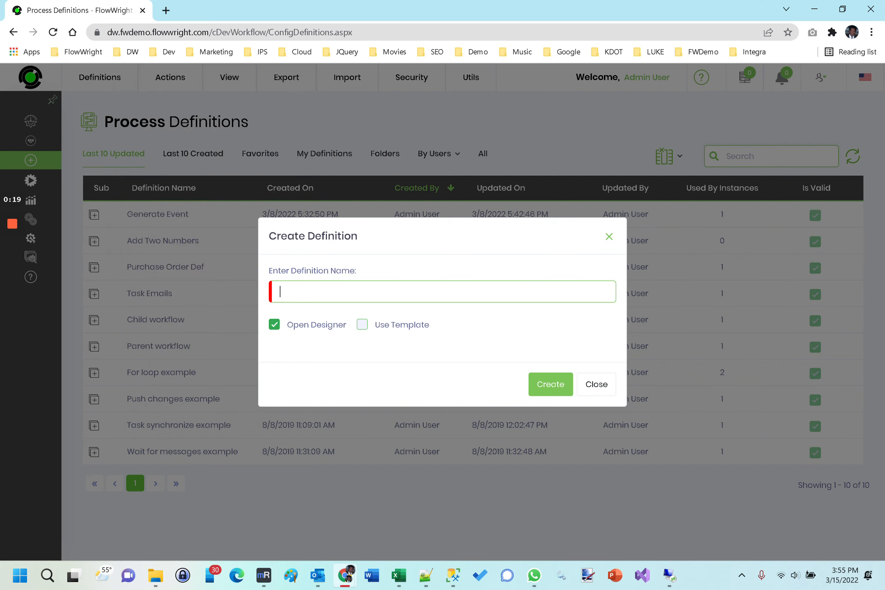
- Create a new process definition named "WF Design" and open it in the designer
{"action": "type", "text": "WF Design"}
{"action": "left_click", "coordinate": [545, 384]}
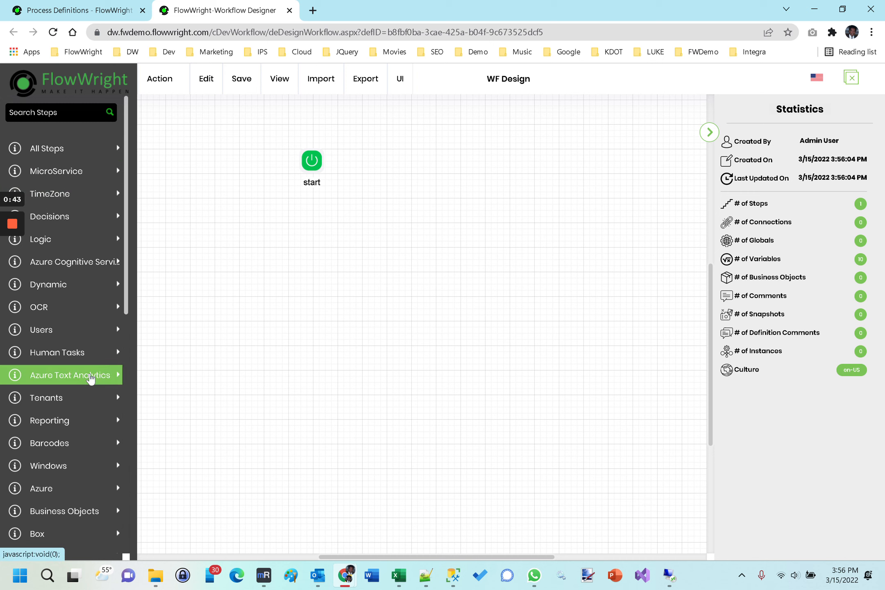
- Browse the Human Tasks category and search the step library for "task", then clear the search
{"action": "left_click", "coordinate": [63, 355]}
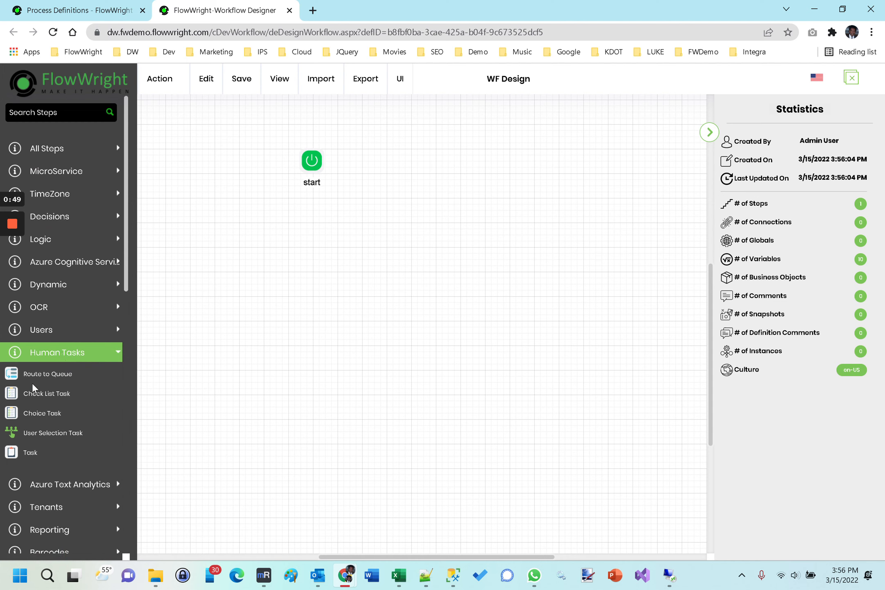
{"action": "left_click", "coordinate": [73, 115]}
{"action": "type", "text": "task"}
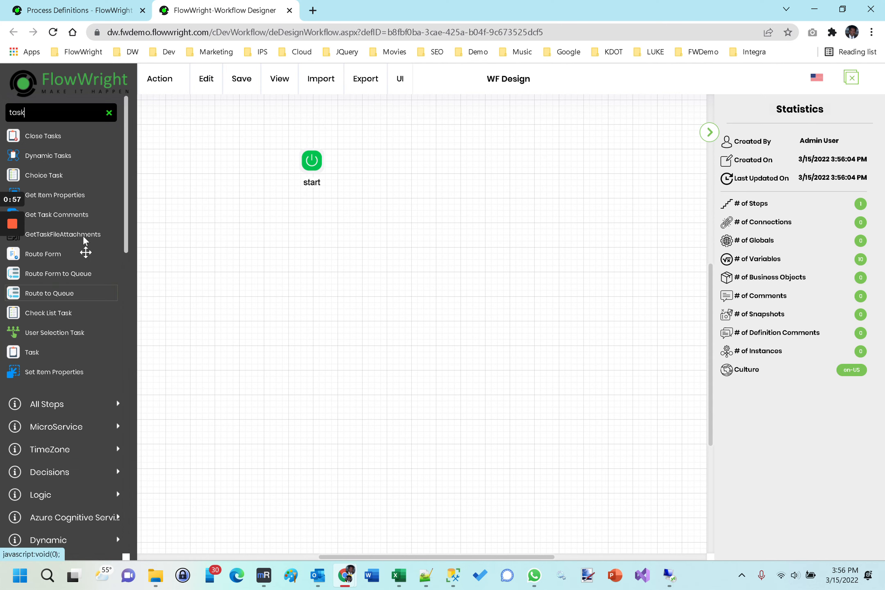
{"action": "left_click", "coordinate": [109, 113]}
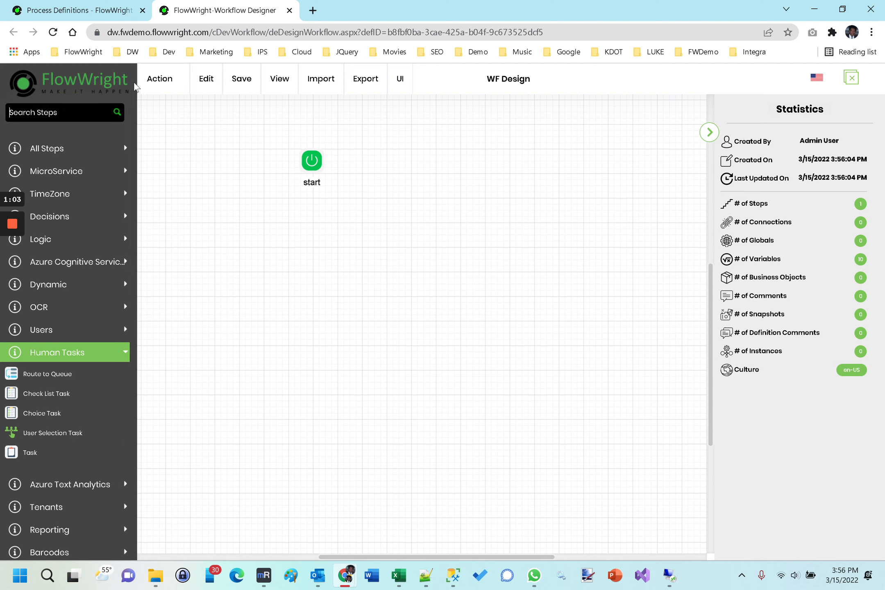
- Add a Task step to the right of the start step and connect start to it
{"action": "mouse_move", "coordinate": [274, 81]}
{"action": "left_click", "coordinate": [313, 164]}
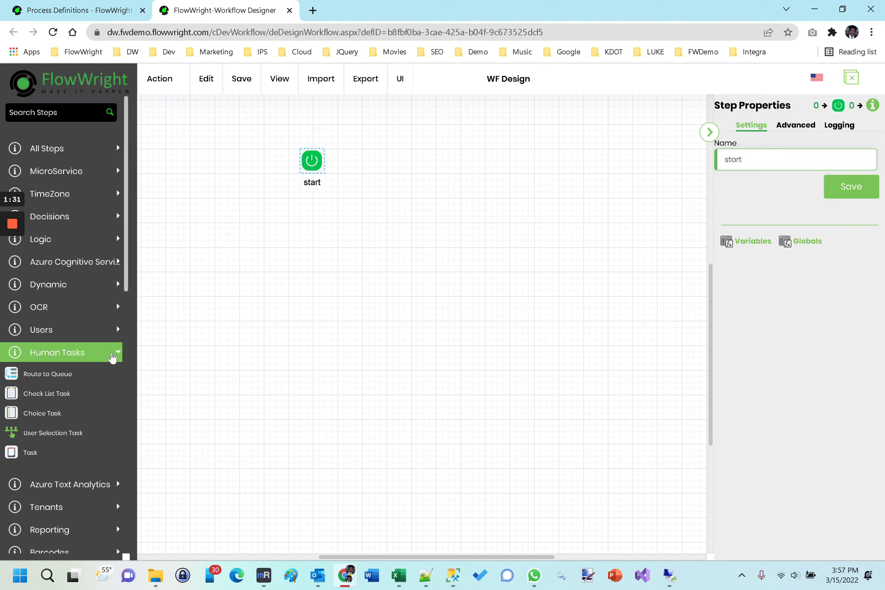
{"action": "left_click_drag", "start_coordinate": [26, 451], "coordinate": [460, 146]}
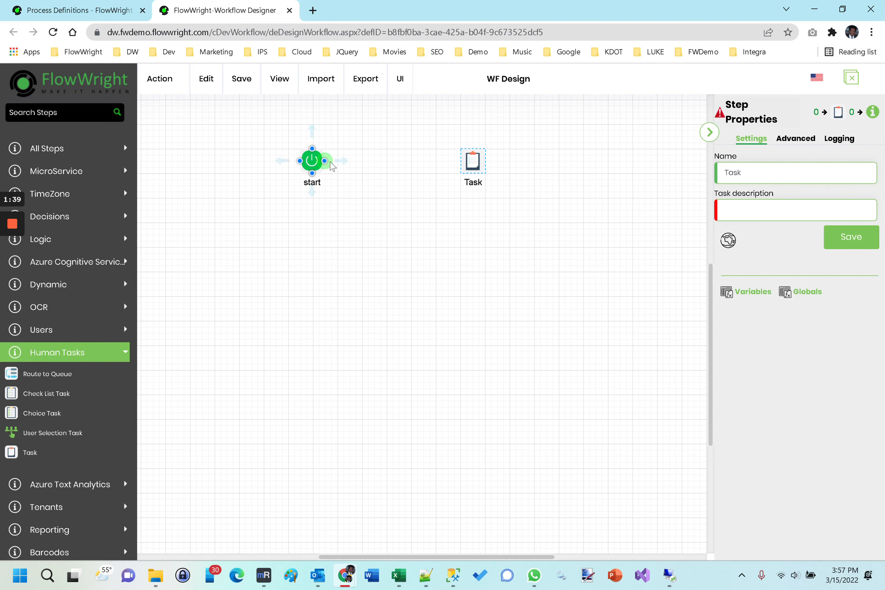
{"action": "left_click_drag", "start_coordinate": [325, 160], "coordinate": [461, 160]}
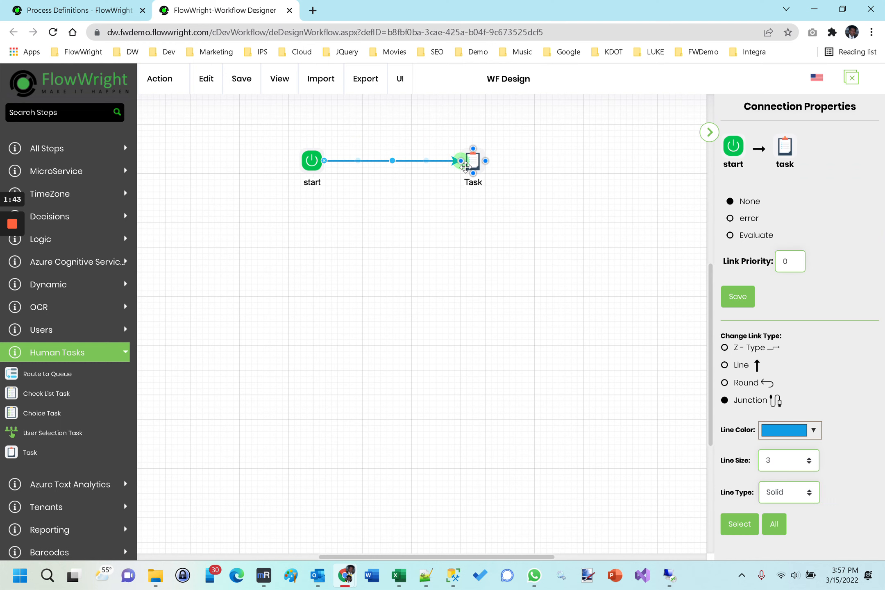
- Open the Task step's Advanced properties to review its routing options
{"action": "left_click", "coordinate": [472, 166]}
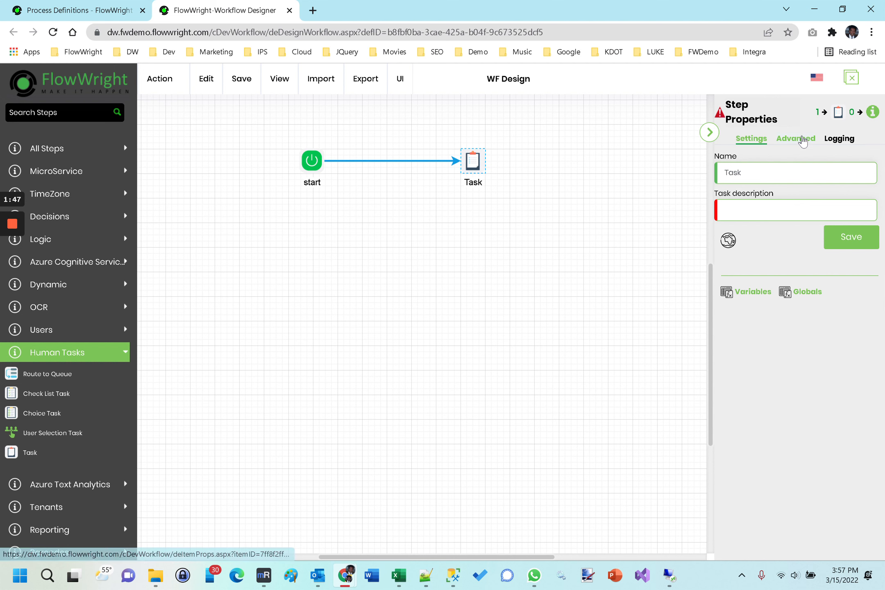
{"action": "left_click", "coordinate": [803, 139]}
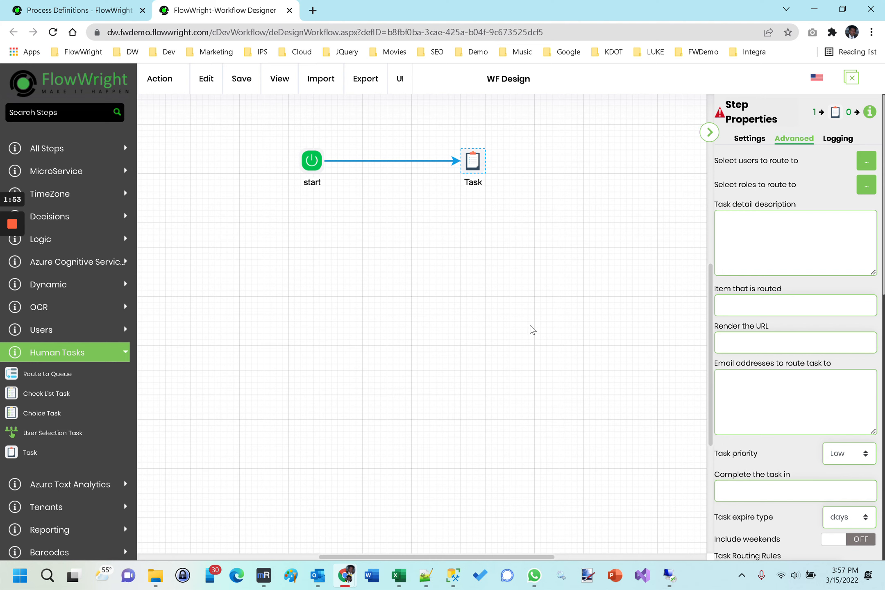
{"action": "left_click", "coordinate": [745, 141]}
- Rename the Task step to Task1, set its description to Task1 and save
{"action": "left_click", "coordinate": [760, 172]}
{"action": "type", "text": "1"}
{"action": "left_click", "coordinate": [750, 209]}
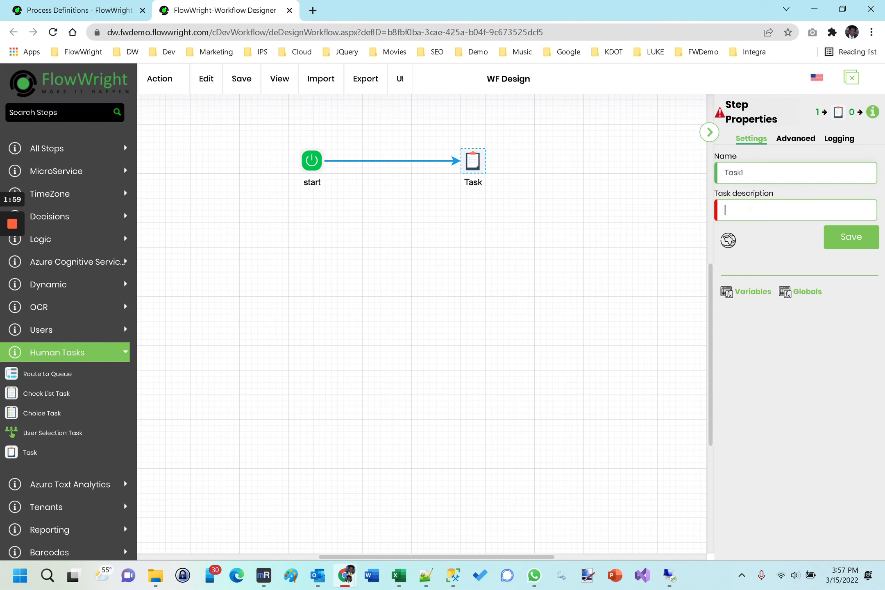
{"action": "type", "text": "Task1"}
{"action": "left_click", "coordinate": [874, 242]}
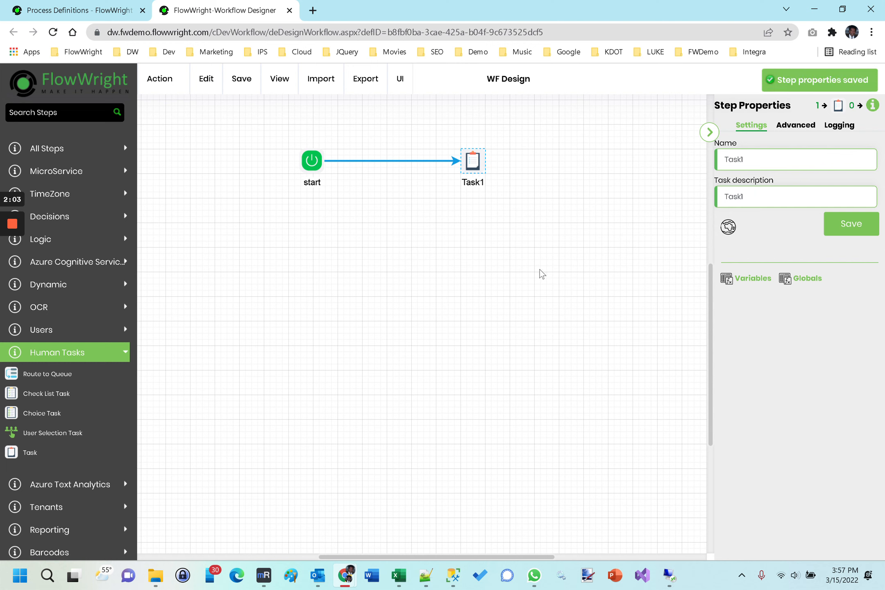
- Clear Task1's description, paste text back into it and save the step
{"action": "left_click", "coordinate": [519, 274]}
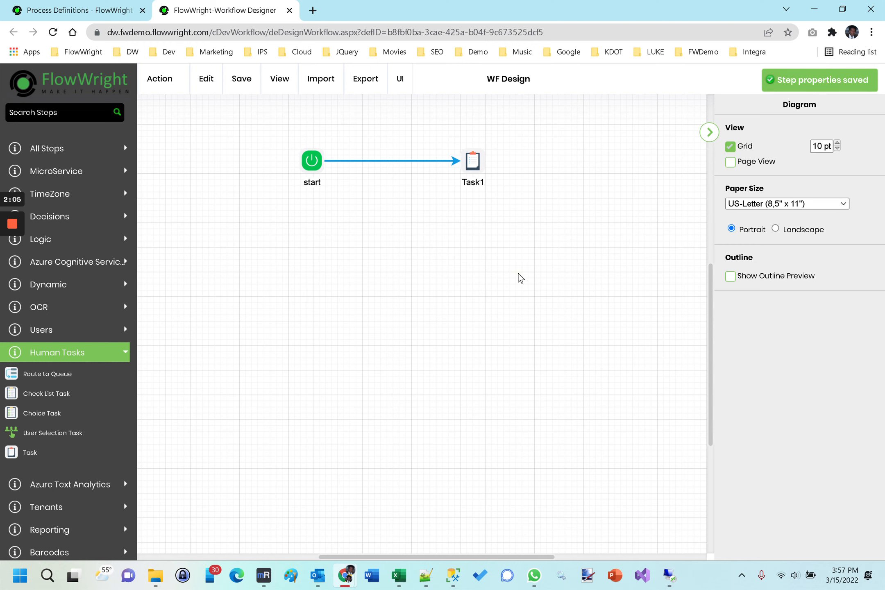
{"action": "left_click", "coordinate": [473, 161]}
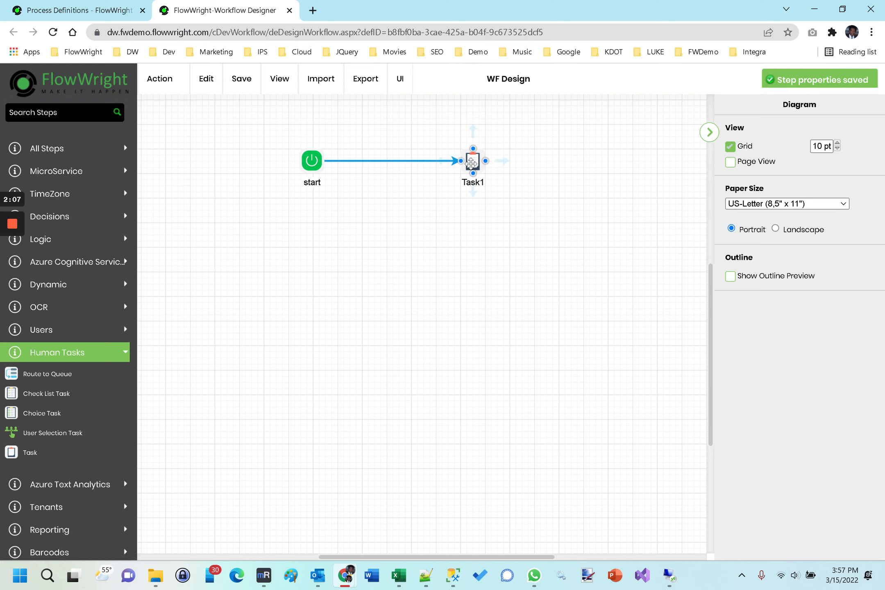
{"action": "left_click_drag", "start_coordinate": [751, 196], "coordinate": [716, 192]}
{"action": "key", "text": "ctrl+c"}
{"action": "key", "text": "BackSpace"}
{"action": "left_click", "coordinate": [776, 159]}
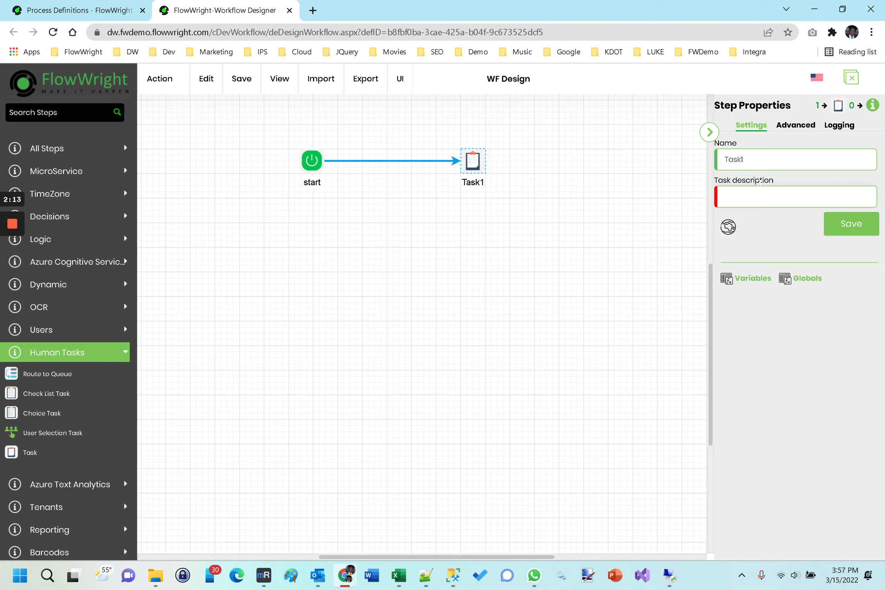
{"action": "left_click", "coordinate": [757, 198]}
{"action": "key", "text": "ctrl+v"}
{"action": "left_click", "coordinate": [850, 225]}
- Set the start-to-Task1 connection's line colour to red and change its link type to Round
{"action": "left_click", "coordinate": [422, 162]}
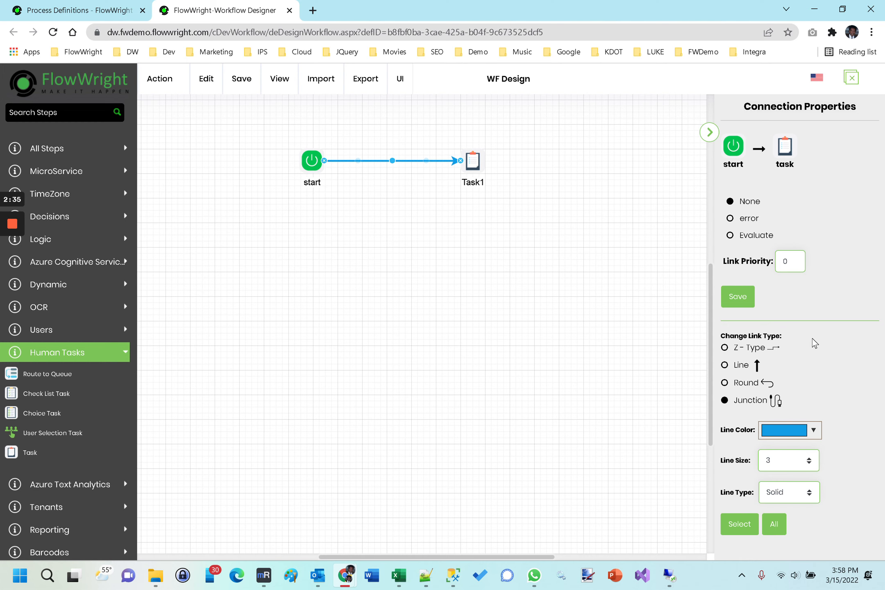
{"action": "left_click", "coordinate": [814, 430]}
{"action": "left_click", "coordinate": [760, 324]}
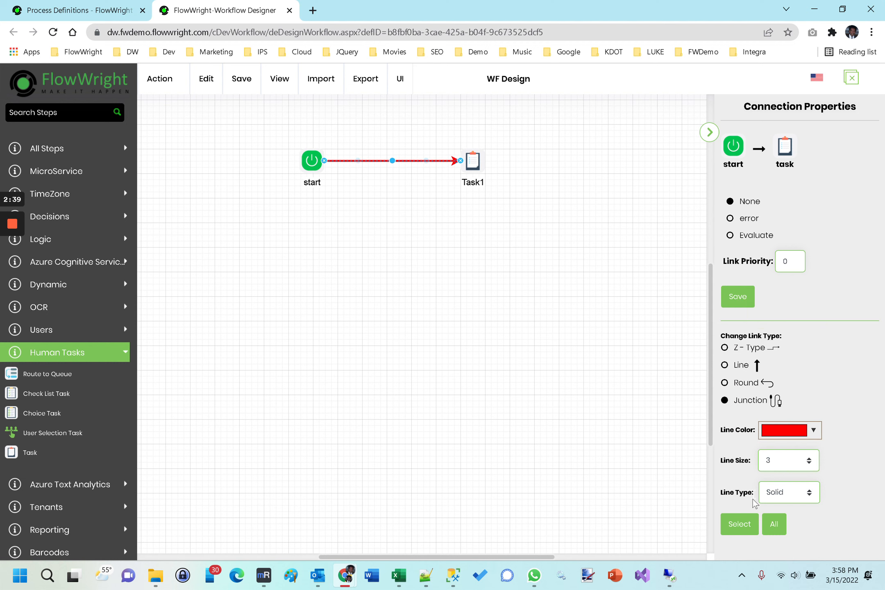
{"action": "left_click", "coordinate": [737, 366]}
{"action": "left_click", "coordinate": [740, 387]}
- Move Task1 further down on the canvas, below and right of start
{"action": "left_click_drag", "start_coordinate": [474, 160], "coordinate": [480, 237]}
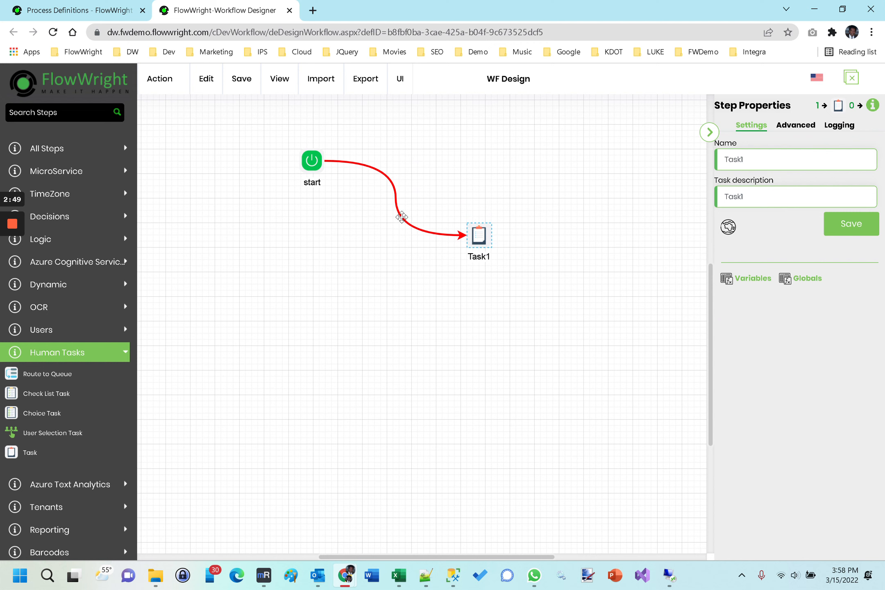
{"action": "left_click", "coordinate": [401, 217]}
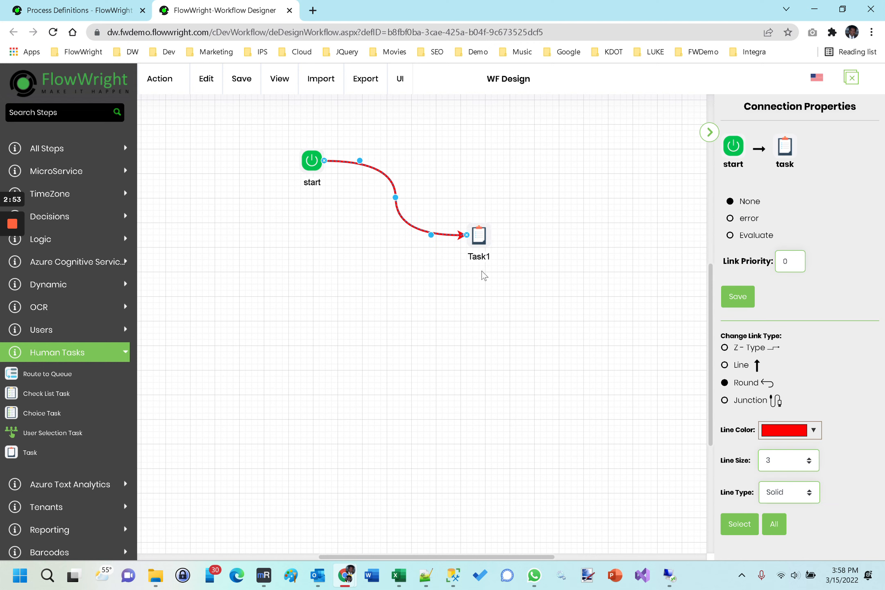
{"action": "left_click", "coordinate": [529, 241]}
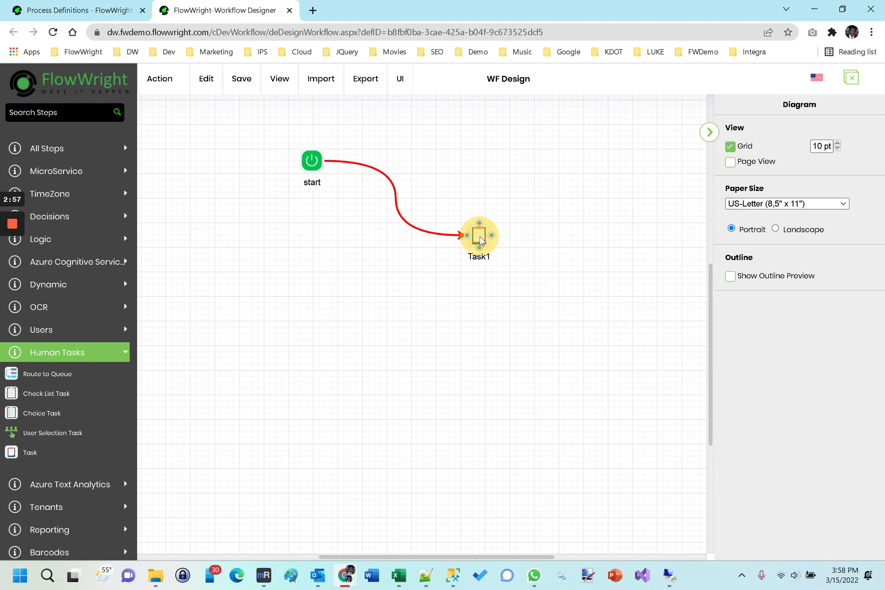
{"action": "right_click", "coordinate": [480, 238]}
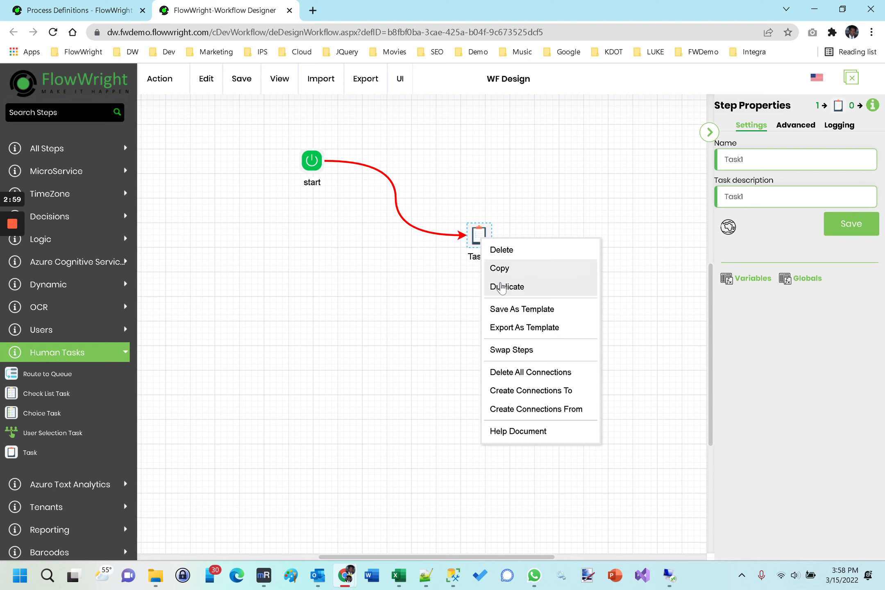
{"action": "left_click", "coordinate": [495, 287]}
{"action": "left_click_drag", "start_coordinate": [497, 263], "coordinate": [626, 236]}
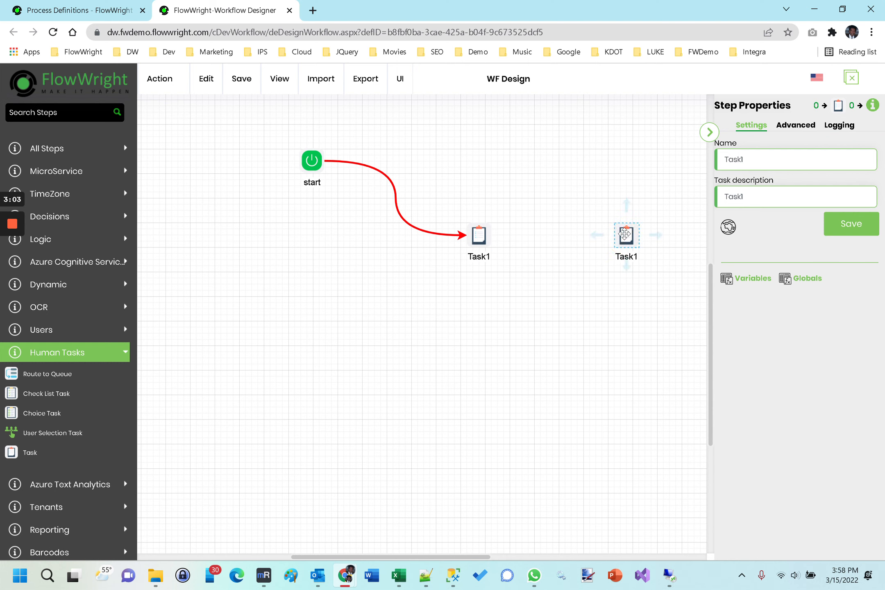
{"action": "right_click", "coordinate": [625, 233]}
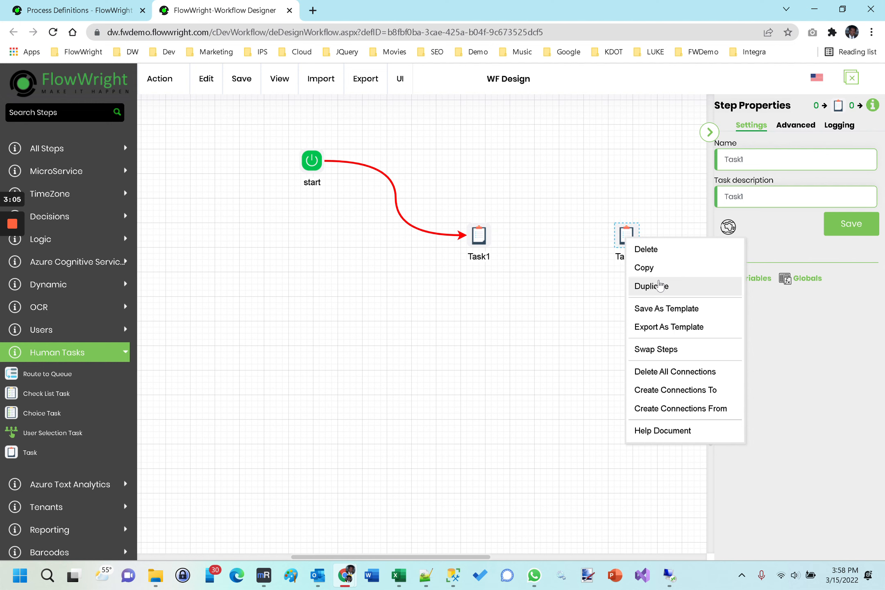
{"action": "left_click", "coordinate": [647, 249]}
- Add Check List Task, Route to Queue and Choice Task steps, connecting Check List Task to the other two
{"action": "left_click", "coordinate": [472, 257]}
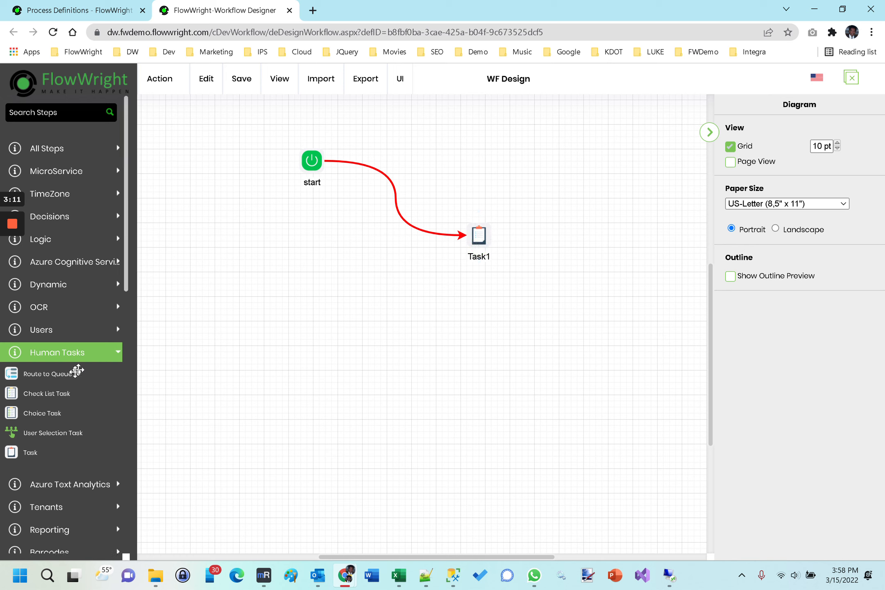
{"action": "left_click_drag", "start_coordinate": [45, 394], "coordinate": [329, 330]}
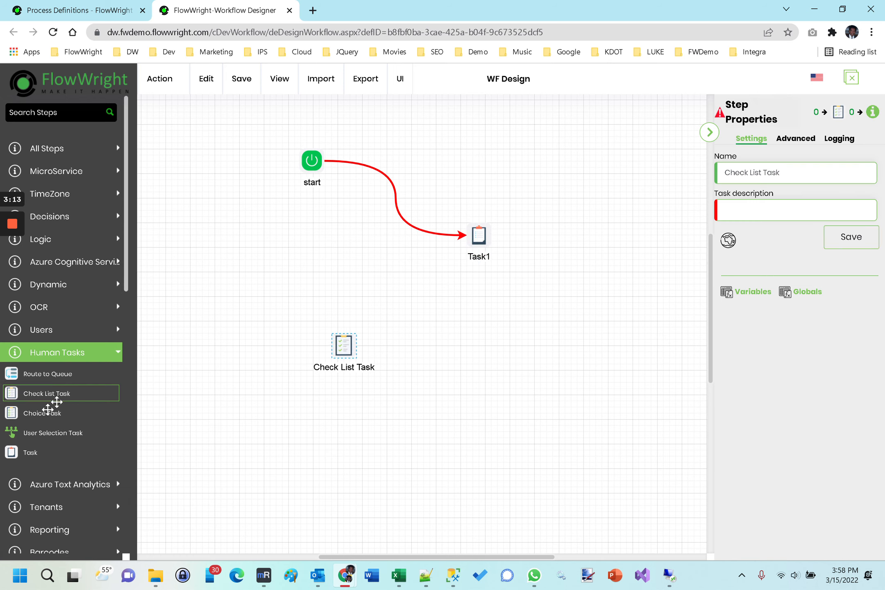
{"action": "left_click_drag", "start_coordinate": [41, 375], "coordinate": [485, 332]}
{"action": "left_click_drag", "start_coordinate": [39, 413], "coordinate": [435, 423]}
{"action": "left_click_drag", "start_coordinate": [353, 346], "coordinate": [486, 345]}
{"action": "left_click_drag", "start_coordinate": [344, 357], "coordinate": [455, 428]}
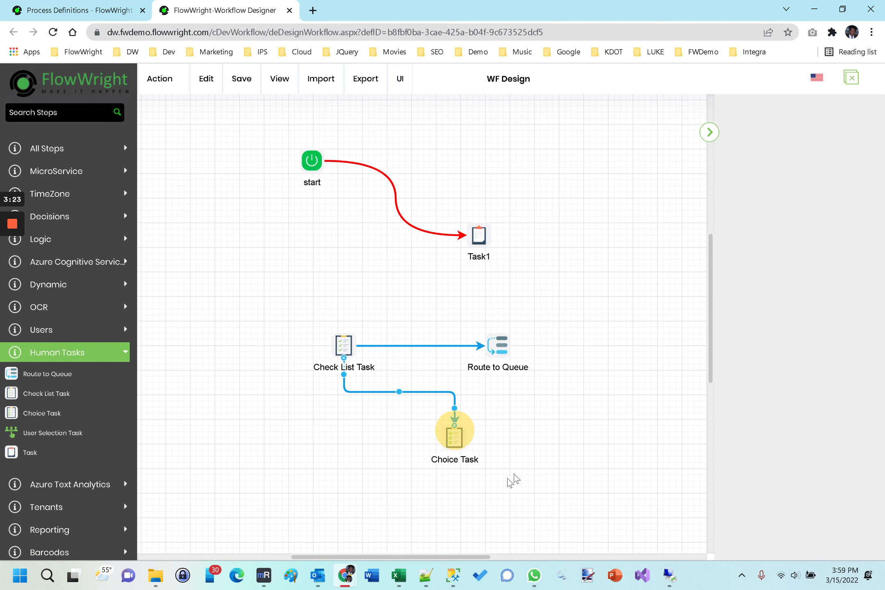
{"action": "left_click", "coordinate": [262, 305]}
{"action": "left_click_drag", "start_coordinate": [275, 294], "coordinate": [577, 489]}
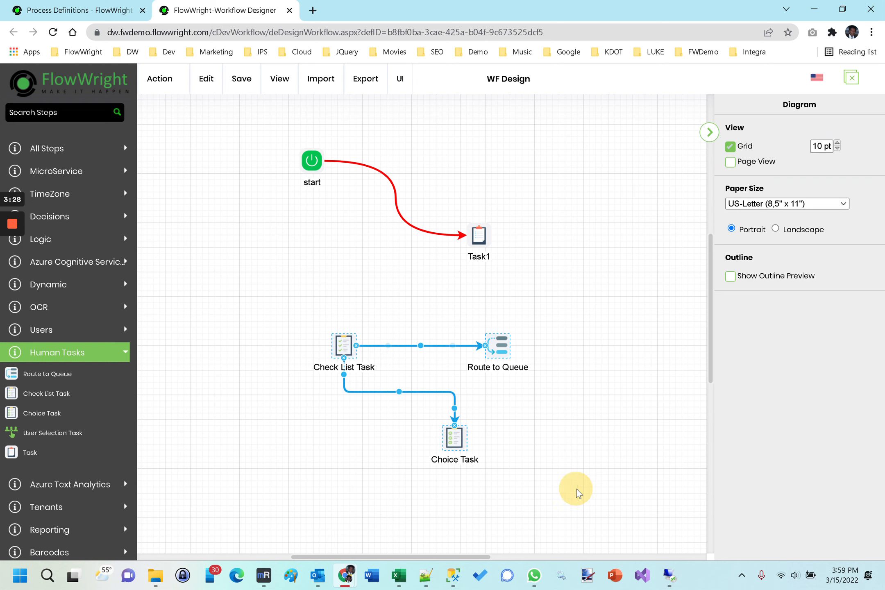
{"action": "right_click", "coordinate": [496, 348]}
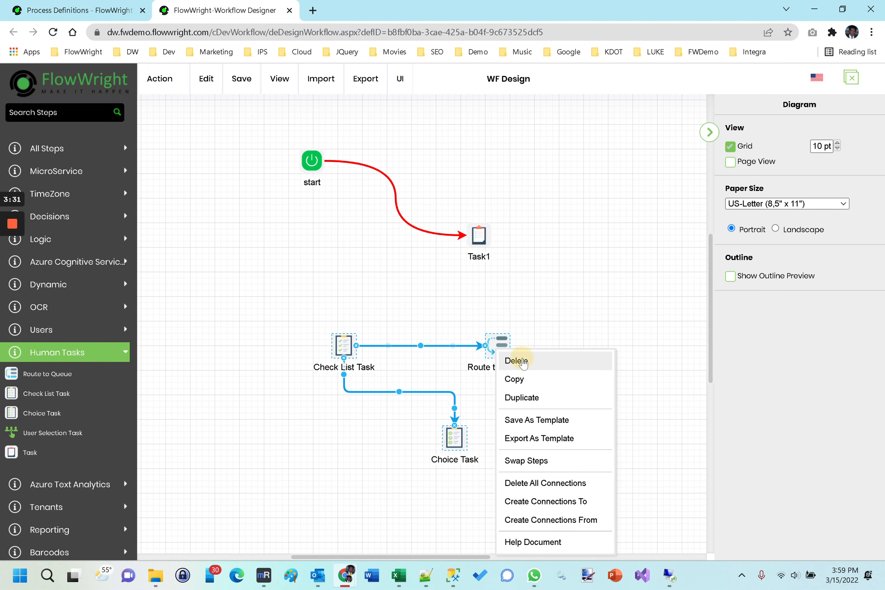
{"action": "left_click", "coordinate": [523, 362]}
{"action": "left_click", "coordinate": [470, 257]}
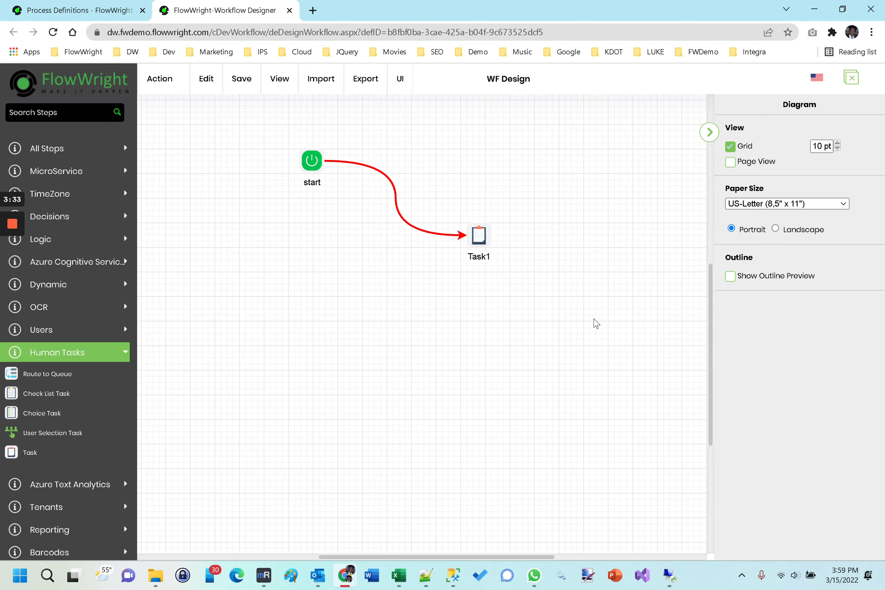
{"action": "key", "text": "ctrl+v"}
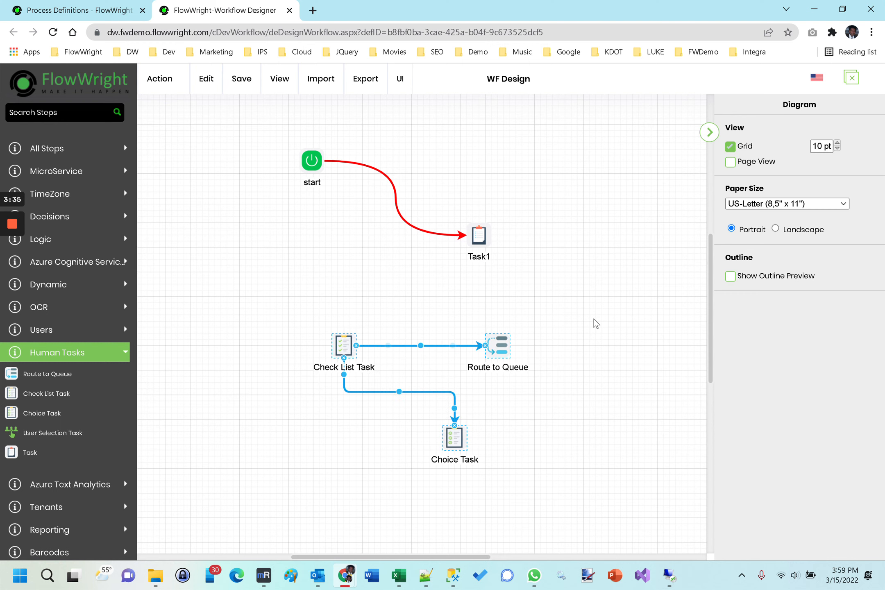
- Save the Check List Task, Route to Queue and Choice Task group as a template named "Task STeps Template"
{"action": "left_click", "coordinate": [595, 323]}
{"action": "left_click_drag", "start_coordinate": [271, 307], "coordinate": [587, 488]}
{"action": "right_click", "coordinate": [498, 347]}
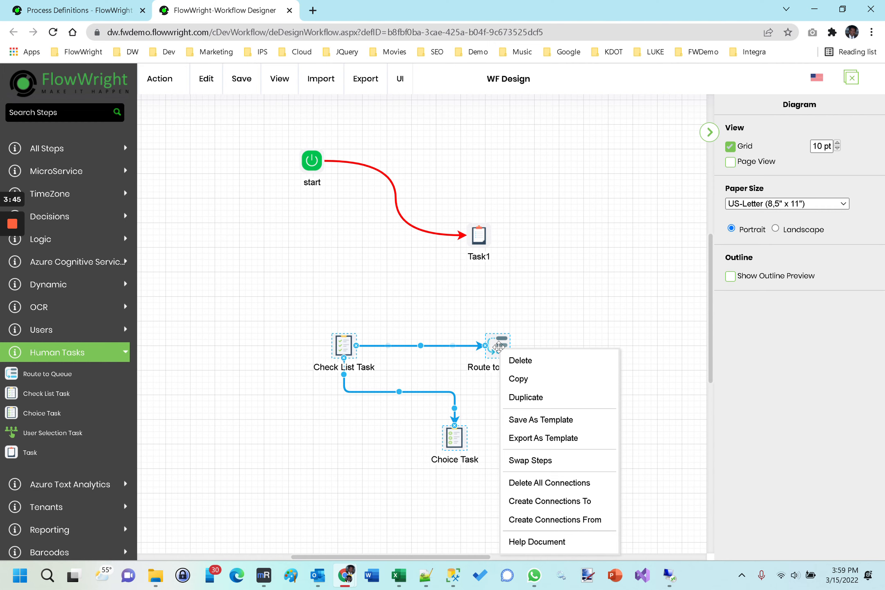
{"action": "left_click", "coordinate": [540, 419]}
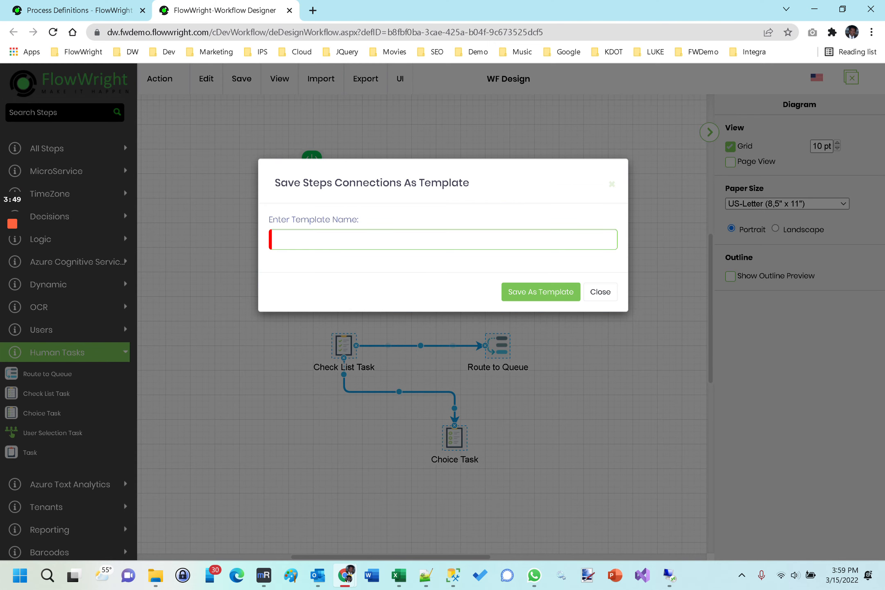
{"action": "left_click", "coordinate": [355, 239]}
{"action": "type", "text": "My Steps"}
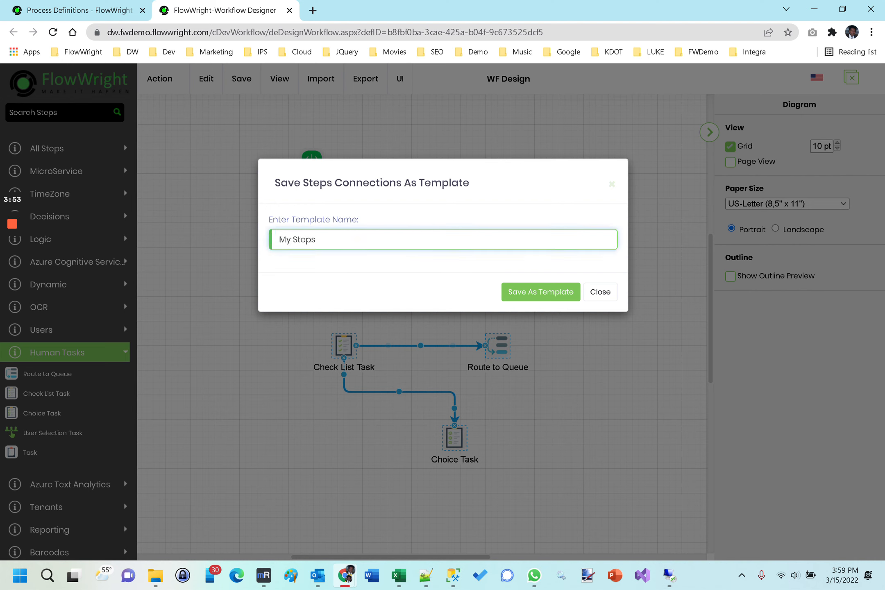
{"action": "key", "text": "BackSpace"}
{"action": "key", "text": "BackSpace"}
{"action": "key", "text": "BackSpace"}
{"action": "key", "text": "BackSpace"}
{"action": "key", "text": "BackSpace"}
{"action": "key", "text": "BackSpace"}
{"action": "key", "text": "BackSpace"}
{"action": "type", "text": "Task STeps Template"}
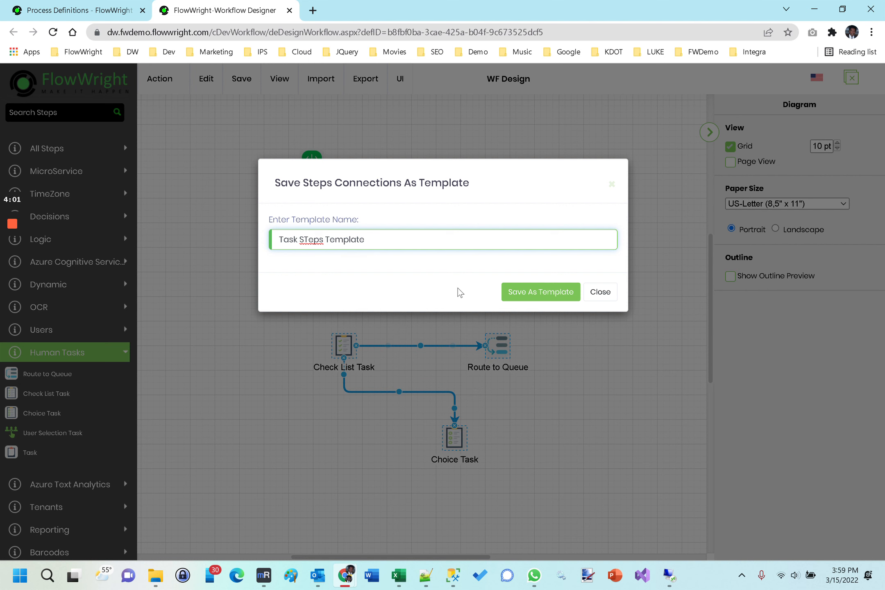
{"action": "left_click", "coordinate": [510, 292]}
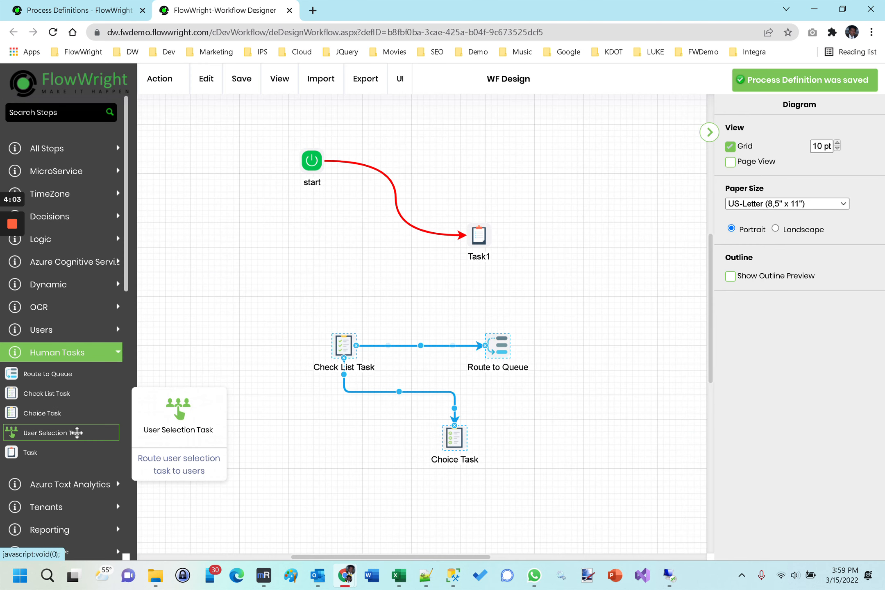
- Expand the My Template Steps category in the steps palette
{"action": "scroll", "coordinate": [77, 432], "scroll_direction": "down", "scroll_amount": 10}
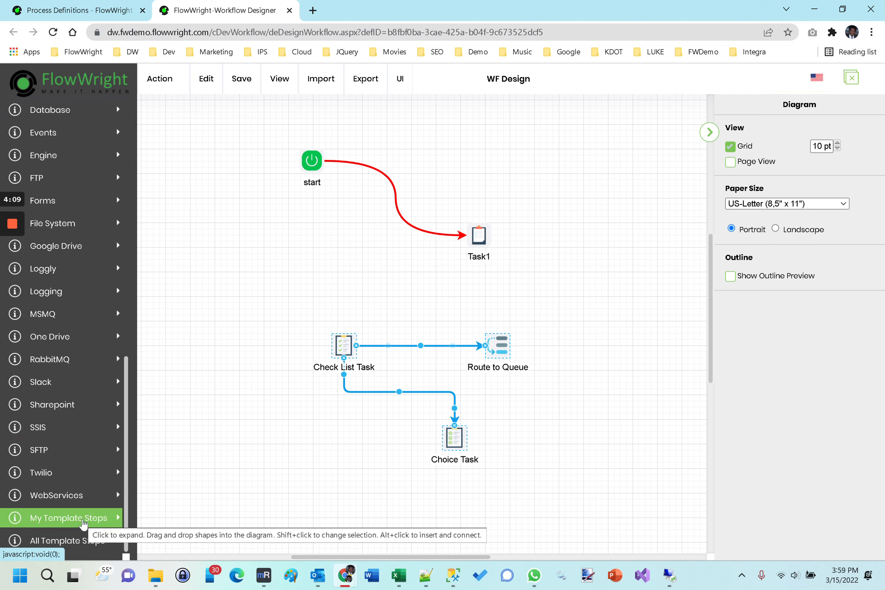
{"action": "left_click", "coordinate": [318, 474]}
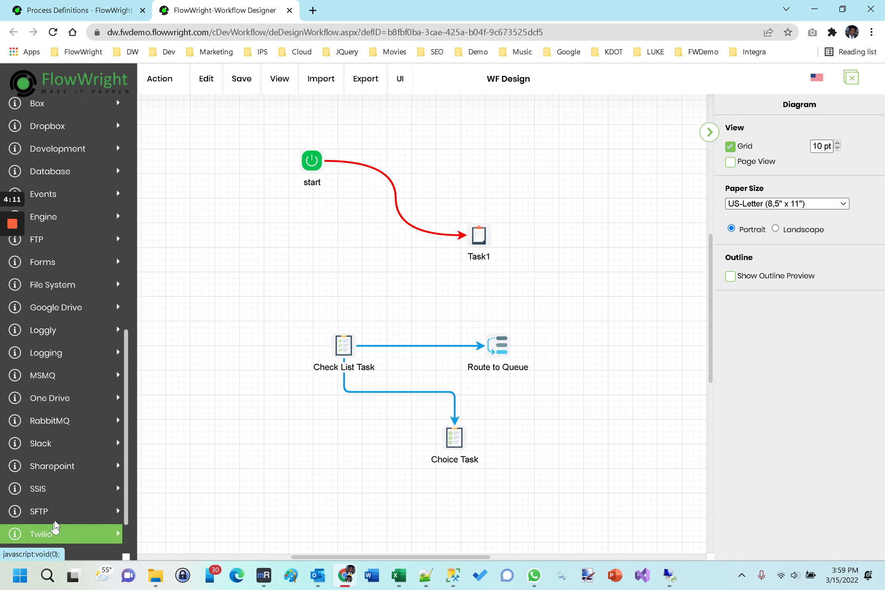
{"action": "left_click", "coordinate": [59, 519]}
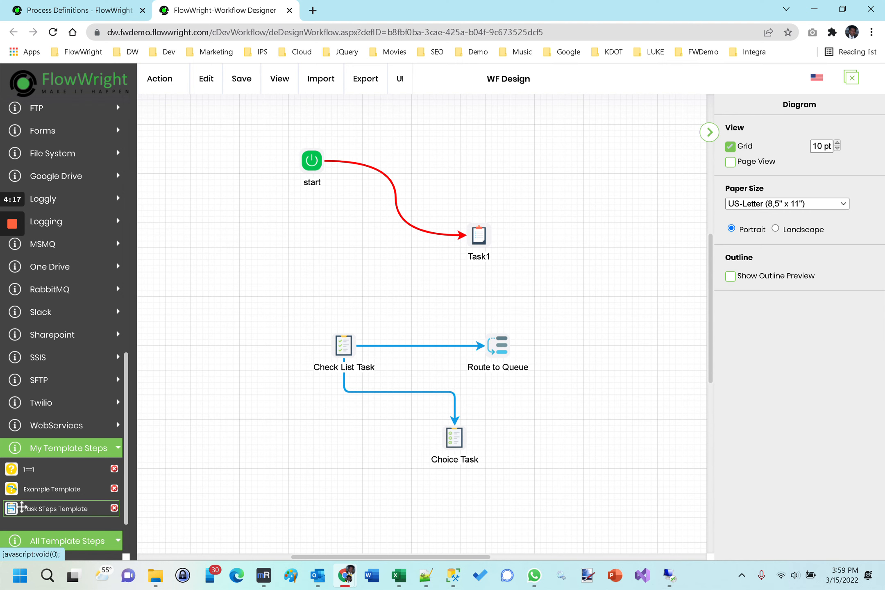
{"action": "mouse_move", "coordinate": [53, 509]}
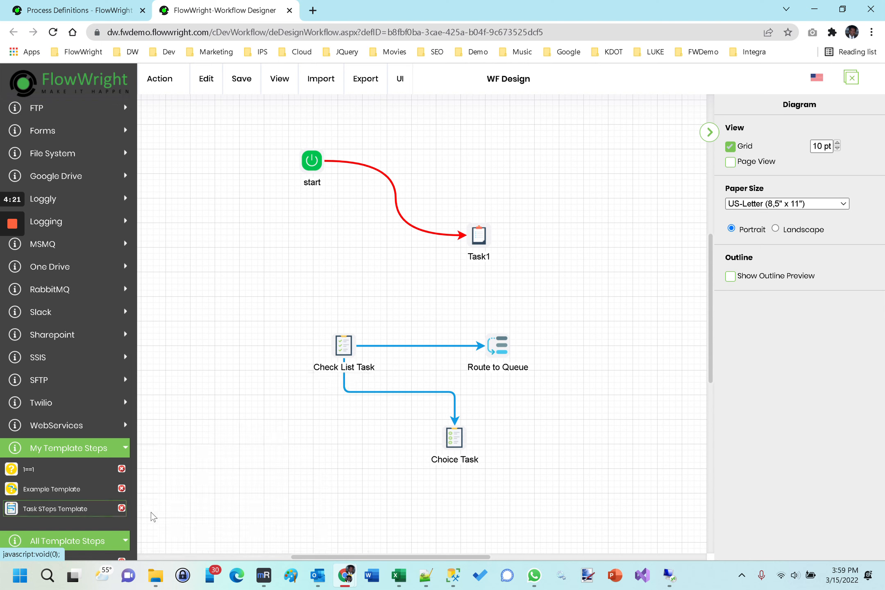
- Select the Check List Task, Route to Queue and Choice Task steps and delete them, confirming the removal
{"action": "left_click_drag", "start_coordinate": [285, 309], "coordinate": [565, 494]}
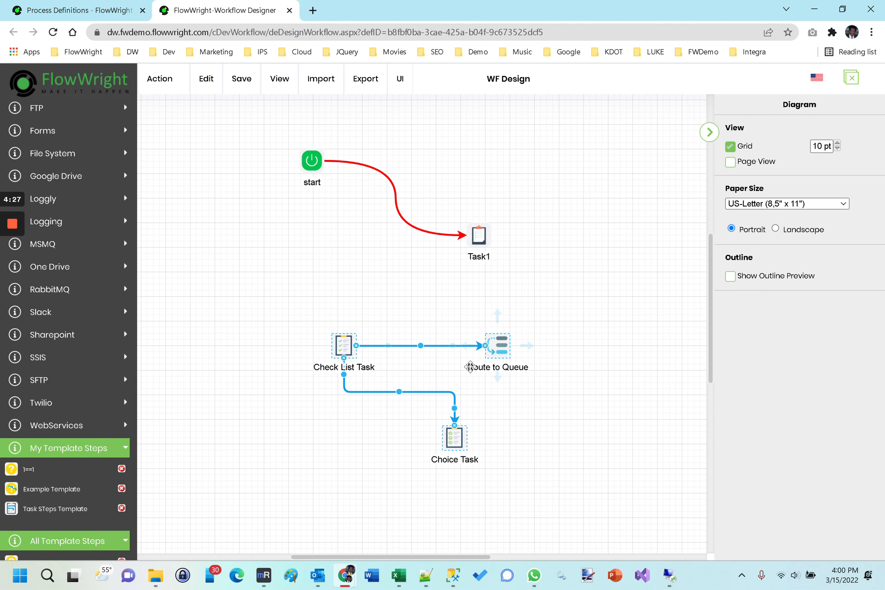
{"action": "key", "text": "Delete"}
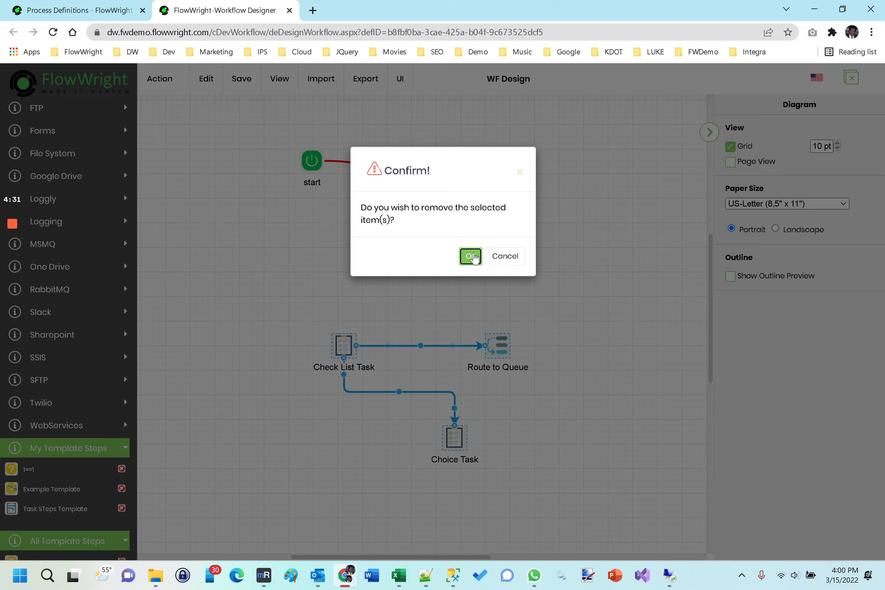
{"action": "left_click", "coordinate": [472, 256]}
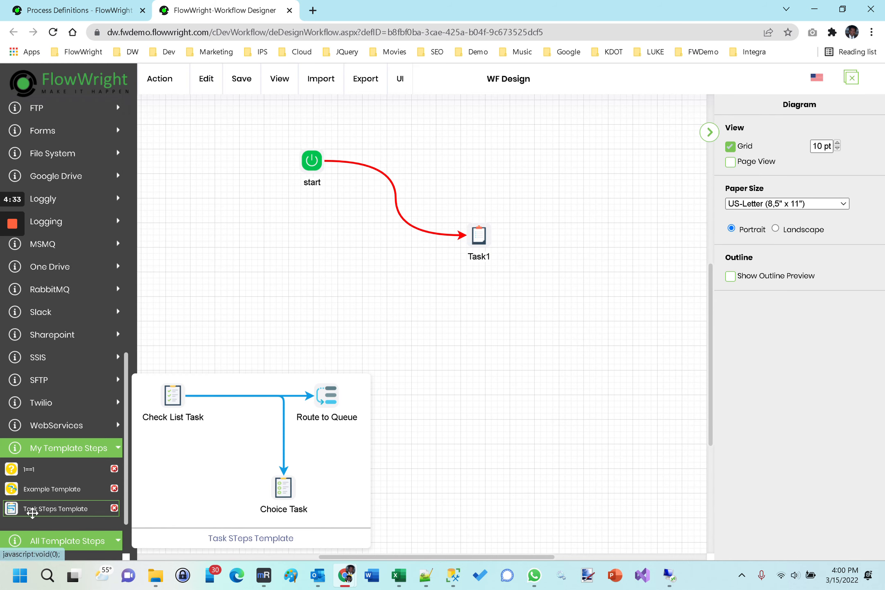
- Insert the "Task STeps Template" onto the canvas below Task1 and re-route its Choice Task connection
{"action": "left_click_drag", "start_coordinate": [32, 510], "coordinate": [355, 380]}
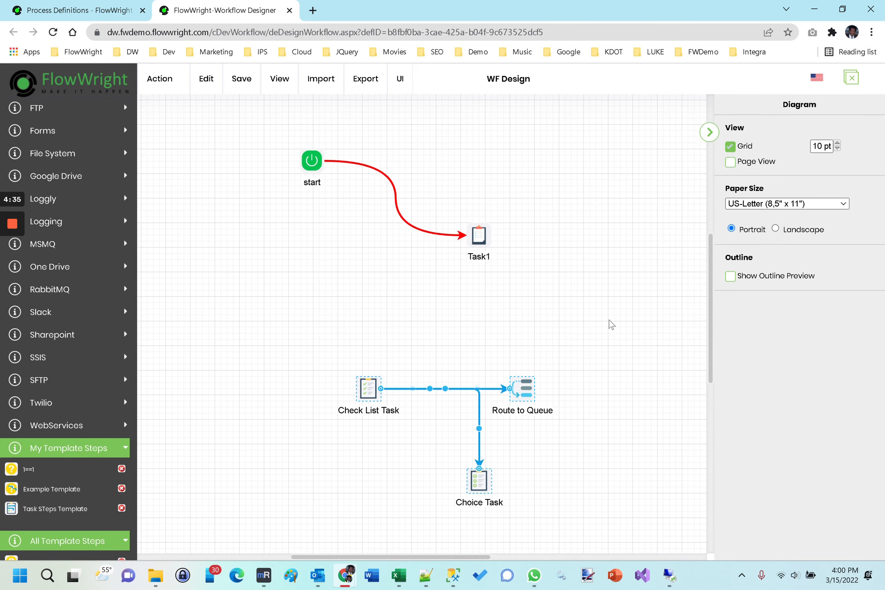
{"action": "left_click", "coordinate": [627, 402]}
{"action": "left_click", "coordinate": [478, 426]}
{"action": "left_click_drag", "start_coordinate": [478, 429], "coordinate": [369, 440]}
- Select all inserted template steps and delete them, confirming the removal
{"action": "left_click_drag", "start_coordinate": [313, 356], "coordinate": [597, 529]}
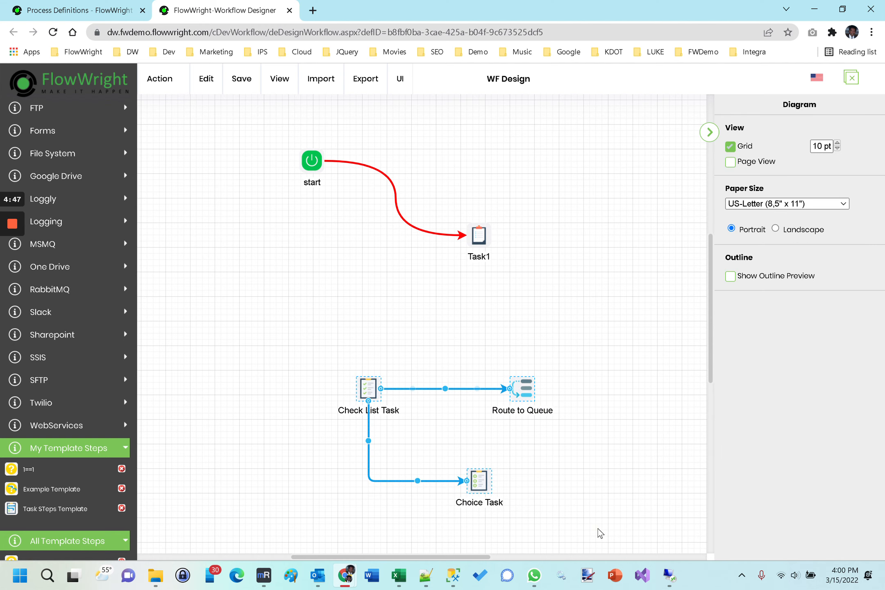
{"action": "key", "text": "Delete"}
{"action": "left_click", "coordinate": [474, 261]}
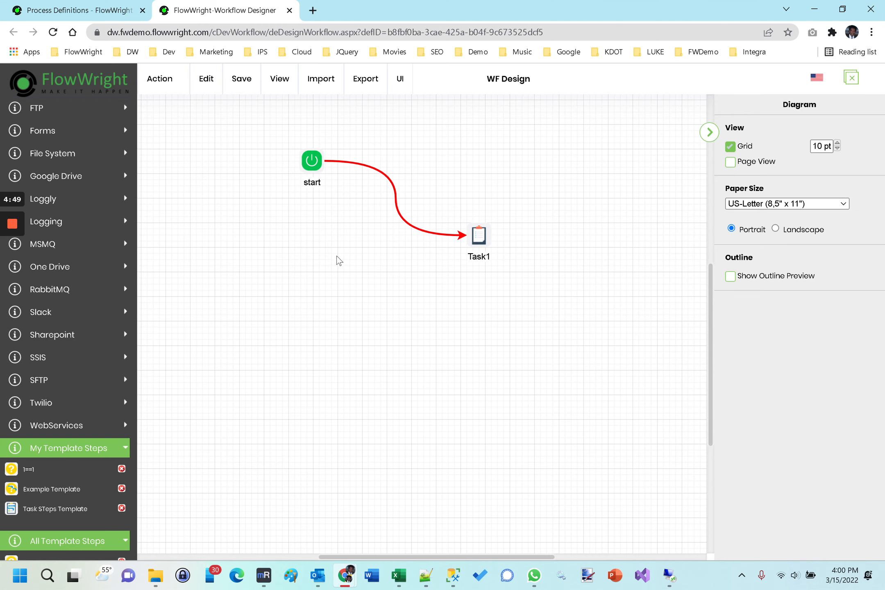
- Pan the diagram using the outline preview, then hide the outline preview again
{"action": "mouse_move", "coordinate": [322, 261]}
{"action": "left_mouse_down"}
{"action": "mouse_move", "coordinate": [474, 283]}
{"action": "mouse_move", "coordinate": [296, 373]}
{"action": "mouse_move", "coordinate": [476, 427]}
{"action": "mouse_move", "coordinate": [446, 289]}
{"action": "mouse_move", "coordinate": [312, 387]}
{"action": "mouse_move", "coordinate": [480, 375]}
{"action": "mouse_move", "coordinate": [368, 291]}
{"action": "mouse_move", "coordinate": [336, 304]}
{"action": "mouse_move", "coordinate": [401, 310]}
{"action": "left_mouse_up"}
{"action": "left_click", "coordinate": [402, 310]}
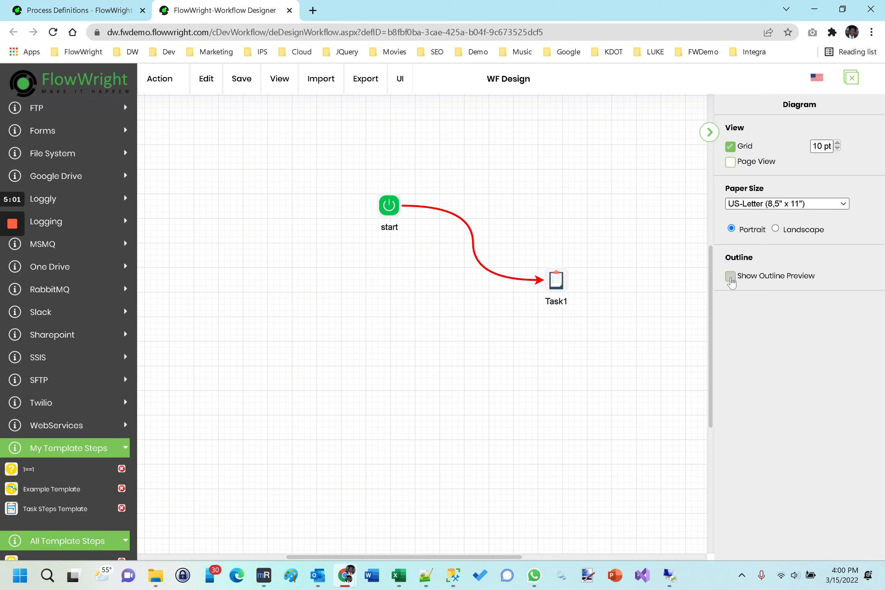
{"action": "left_click", "coordinate": [730, 277]}
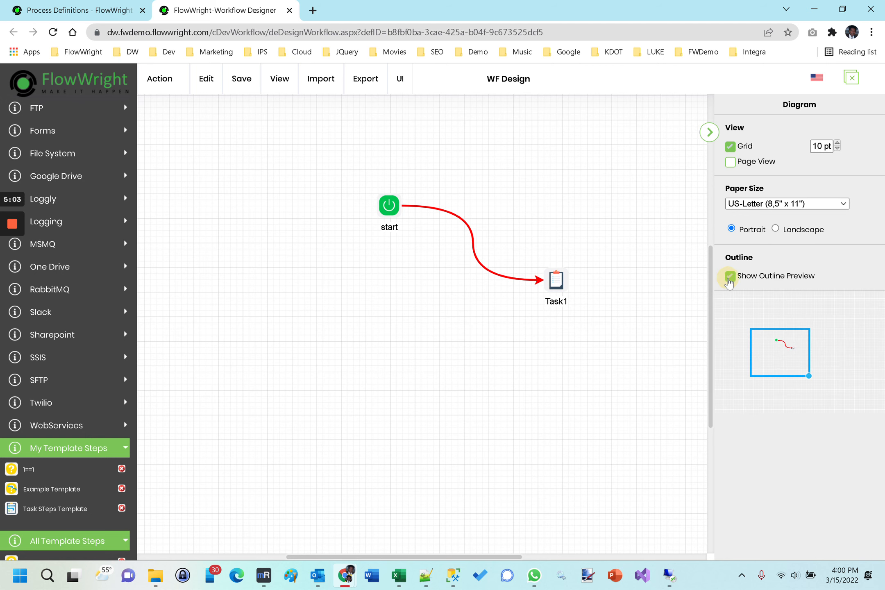
{"action": "mouse_move", "coordinate": [768, 356]}
{"action": "left_mouse_down"}
{"action": "mouse_move", "coordinate": [777, 335]}
{"action": "mouse_move", "coordinate": [808, 330]}
{"action": "mouse_move", "coordinate": [819, 362]}
{"action": "mouse_move", "coordinate": [753, 392]}
{"action": "mouse_move", "coordinate": [715, 342]}
{"action": "mouse_move", "coordinate": [781, 344]}
{"action": "mouse_move", "coordinate": [769, 342]}
{"action": "left_mouse_up"}
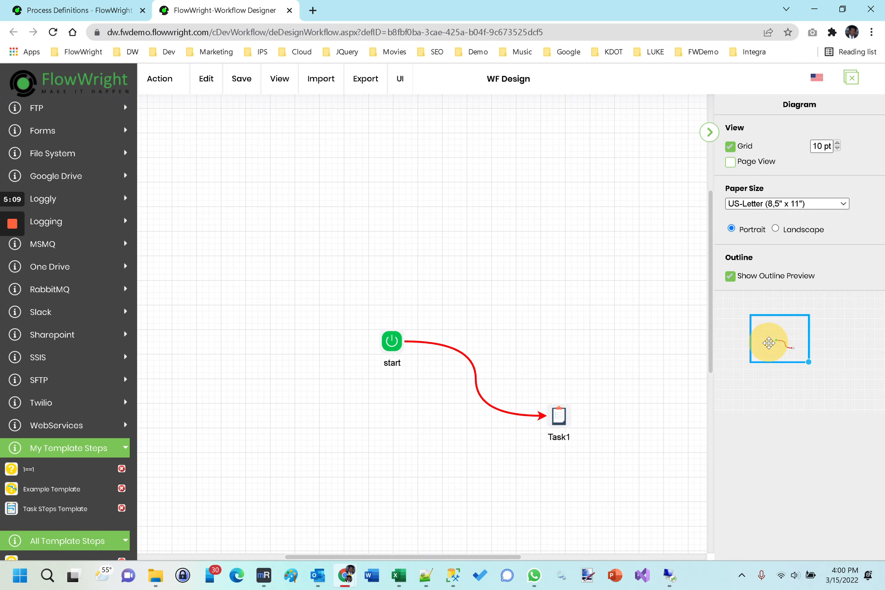
{"action": "left_click", "coordinate": [544, 337]}
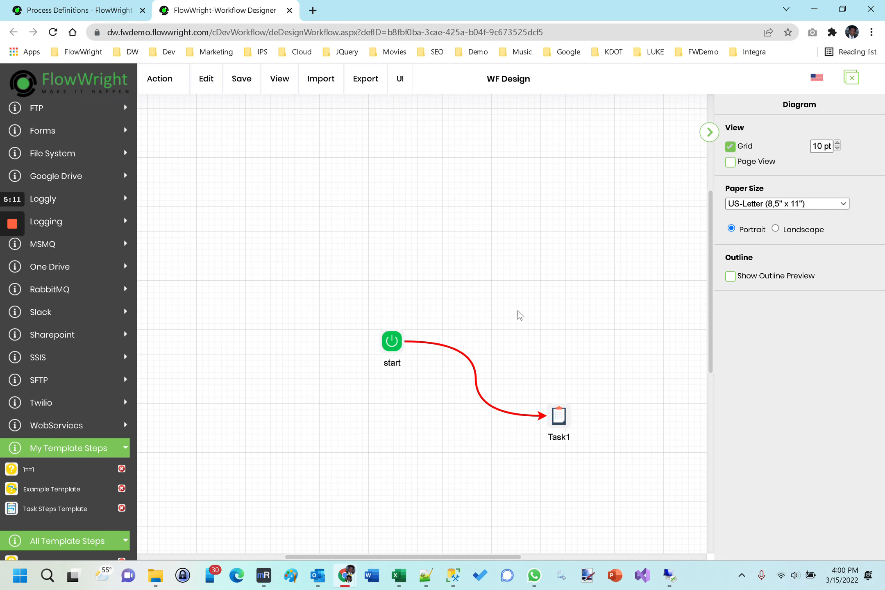
{"action": "left_click_drag", "start_coordinate": [445, 286], "coordinate": [376, 187]}
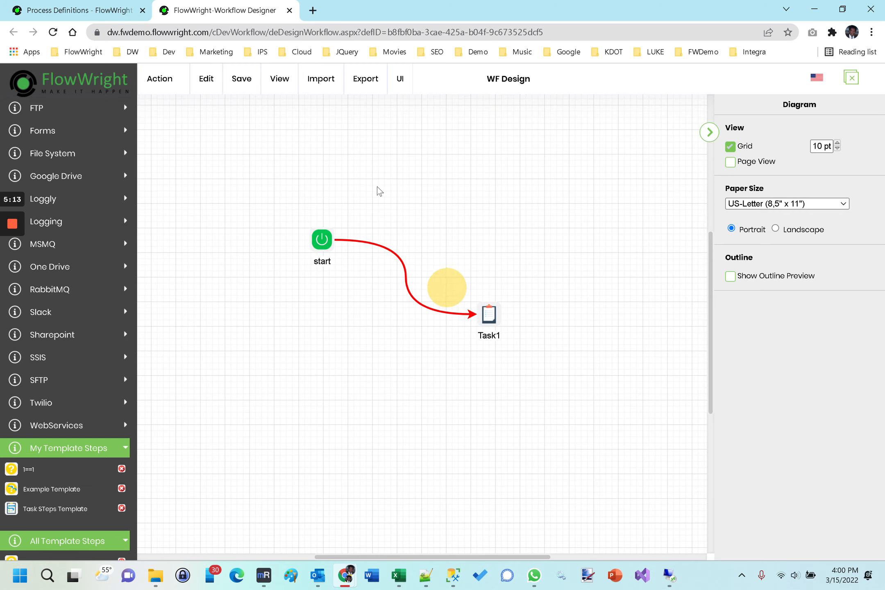
- Open the Create Instance panel for the workflow definition
{"action": "left_click", "coordinate": [183, 85]}
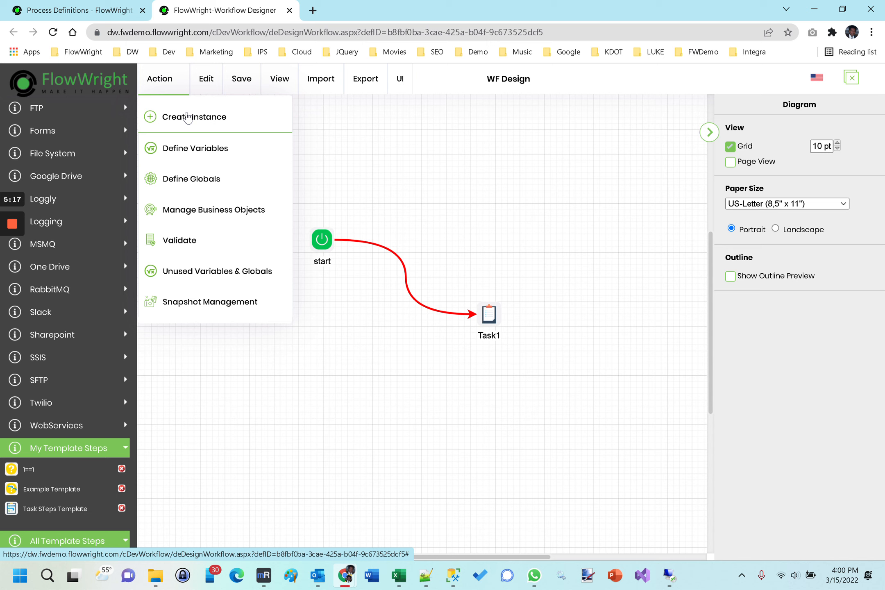
{"action": "left_click", "coordinate": [187, 117]}
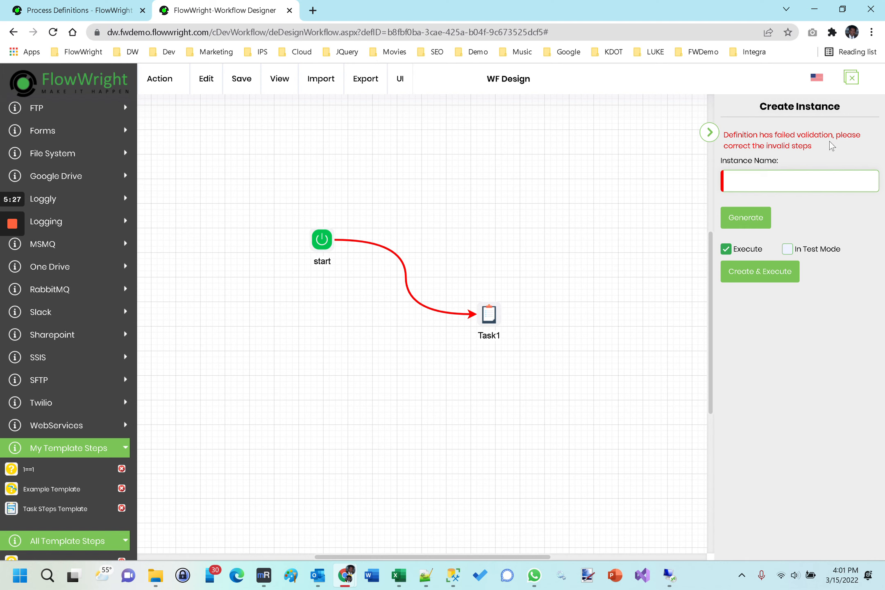
{"action": "mouse_move", "coordinate": [492, 314]}
- Save the process definition and review the validation results
{"action": "left_click", "coordinate": [242, 88]}
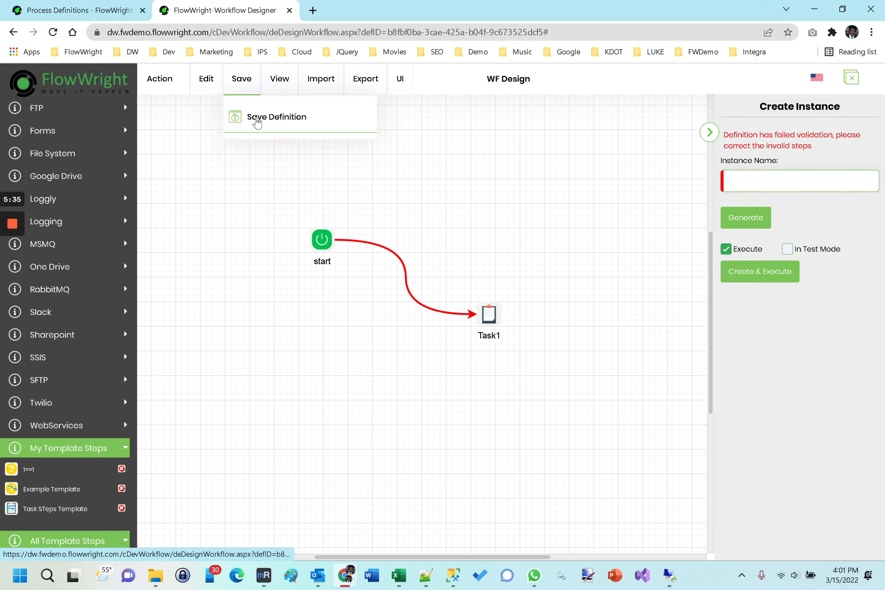
{"action": "left_click", "coordinate": [257, 119]}
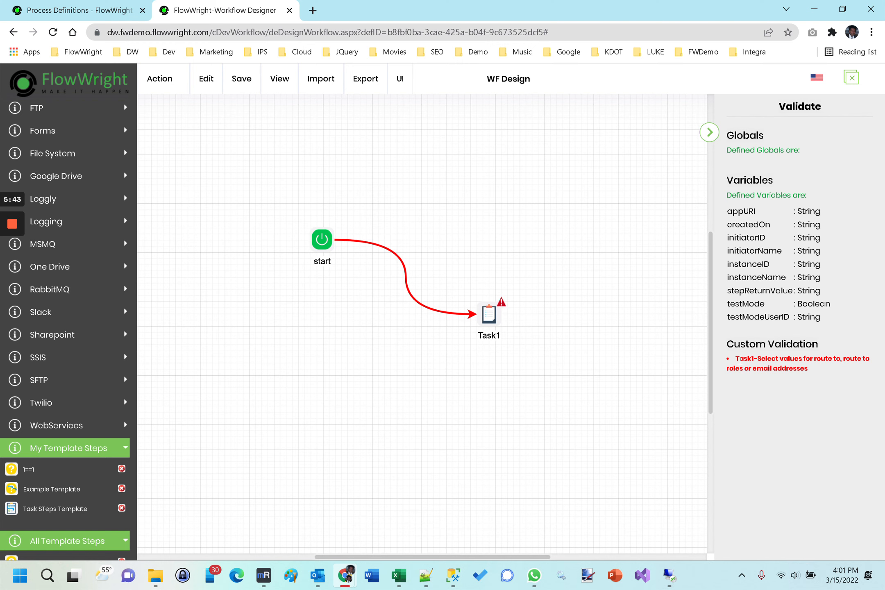
{"action": "left_click_drag", "start_coordinate": [812, 359], "coordinate": [845, 360]}
{"action": "left_click", "coordinate": [843, 374]}
- Open Task1's advanced properties and choose the users that Task1 routes to
{"action": "left_click", "coordinate": [489, 314]}
{"action": "left_click", "coordinate": [797, 124]}
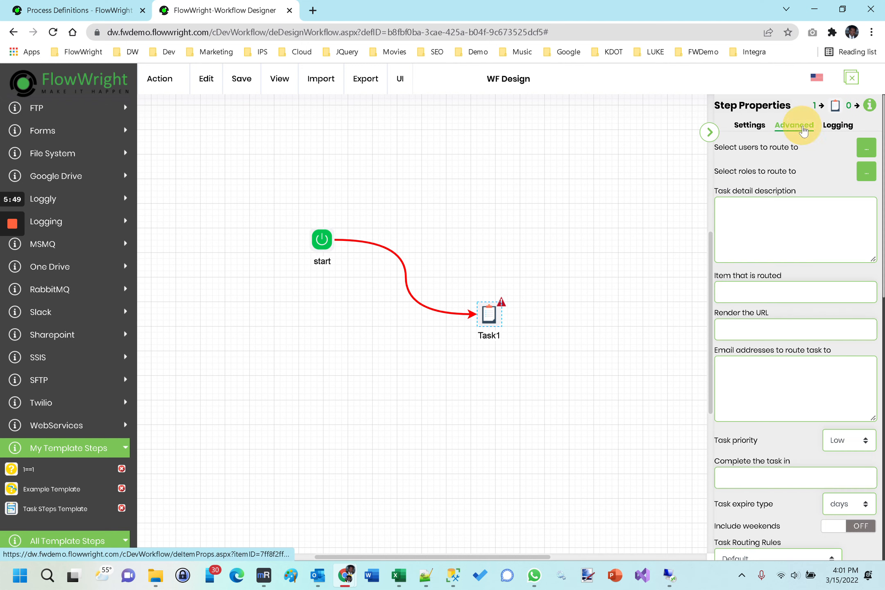
{"action": "left_click", "coordinate": [866, 148]}
{"action": "left_click", "coordinate": [314, 204]}
{"action": "left_click", "coordinate": [441, 237]}
{"action": "left_click", "coordinate": [548, 393]}
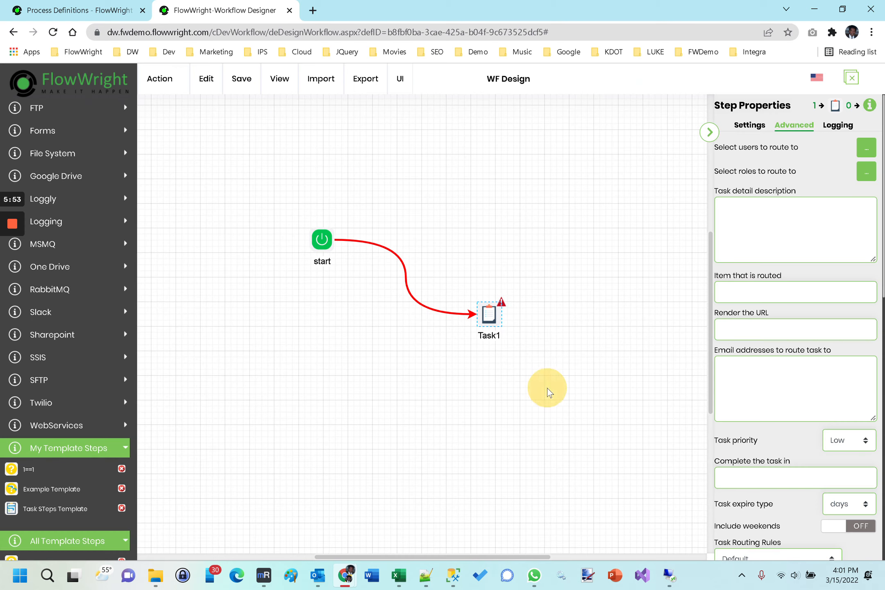
{"action": "left_click", "coordinate": [514, 245]}
- Save the process definition
{"action": "mouse_move", "coordinate": [239, 87]}
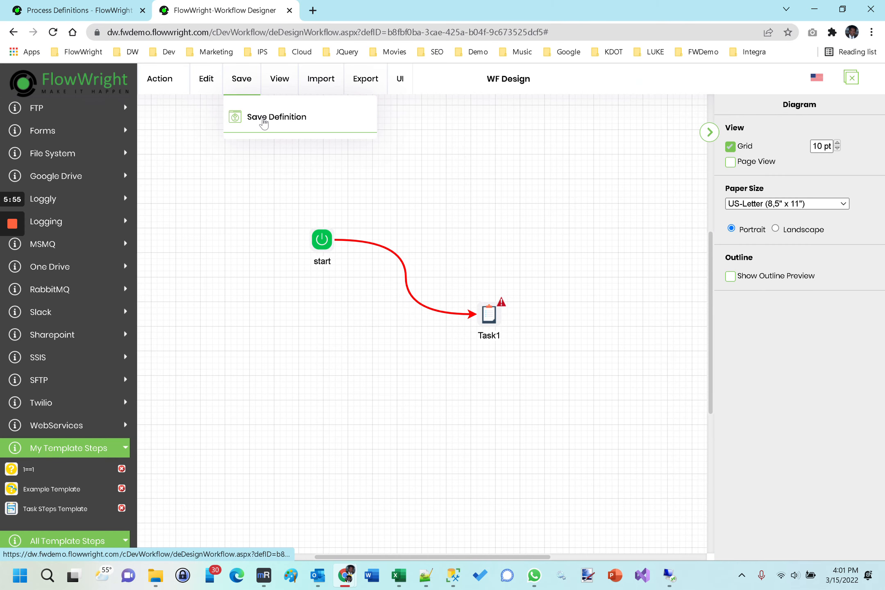
{"action": "left_click", "coordinate": [263, 120]}
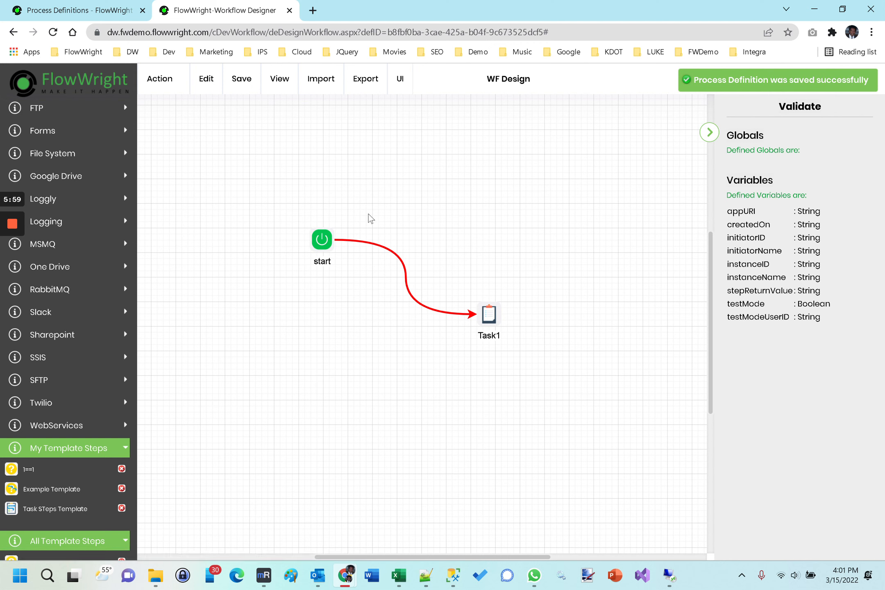
- Browse the Action and Edit menus and view the definition's statistics
{"action": "mouse_move", "coordinate": [156, 89]}
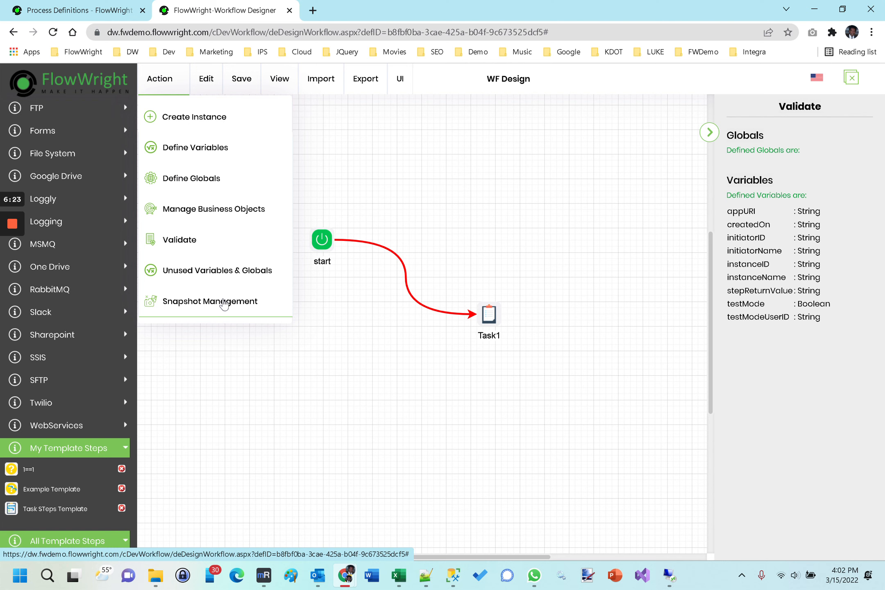
{"action": "left_click", "coordinate": [198, 89]}
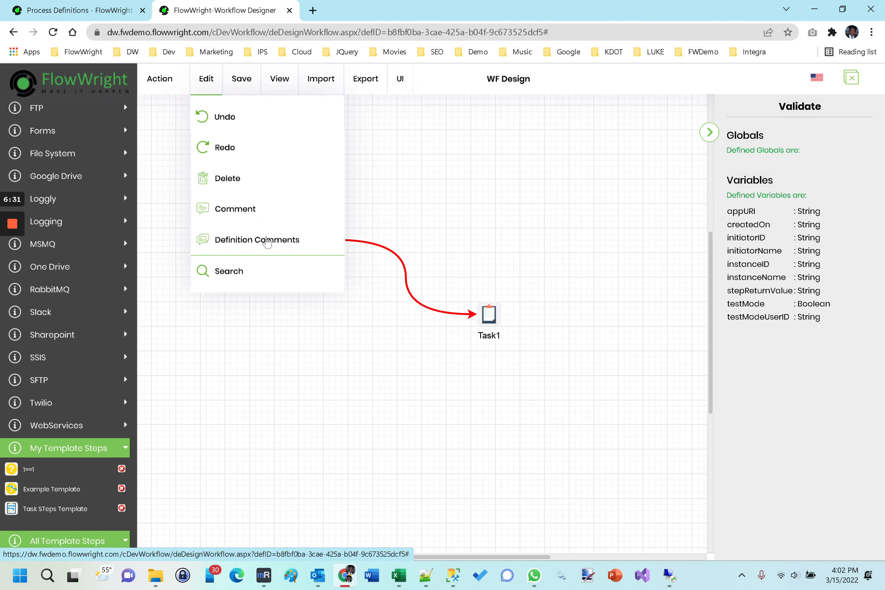
{"action": "left_click", "coordinate": [246, 125]}
{"action": "mouse_move", "coordinate": [241, 88]}
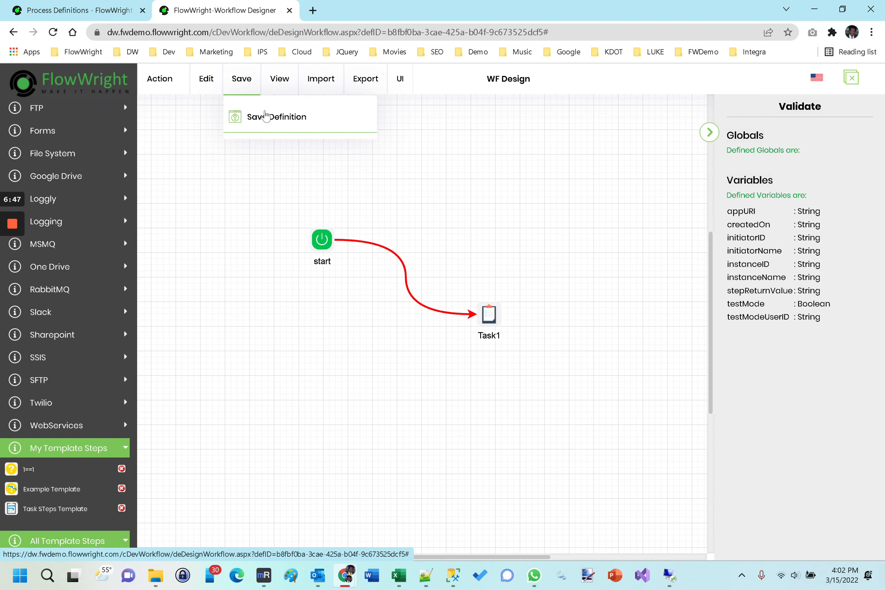
{"action": "left_click", "coordinate": [275, 77]}
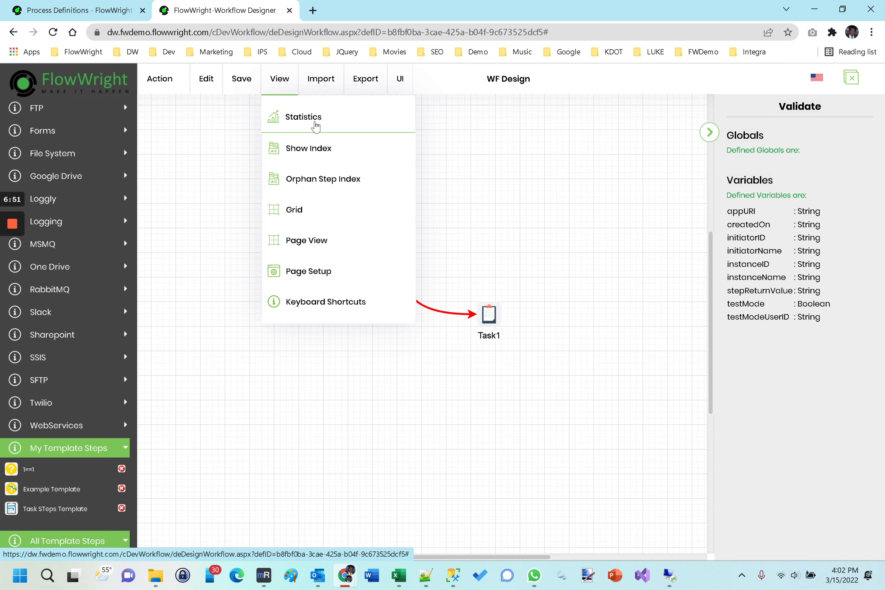
{"action": "left_click", "coordinate": [316, 119]}
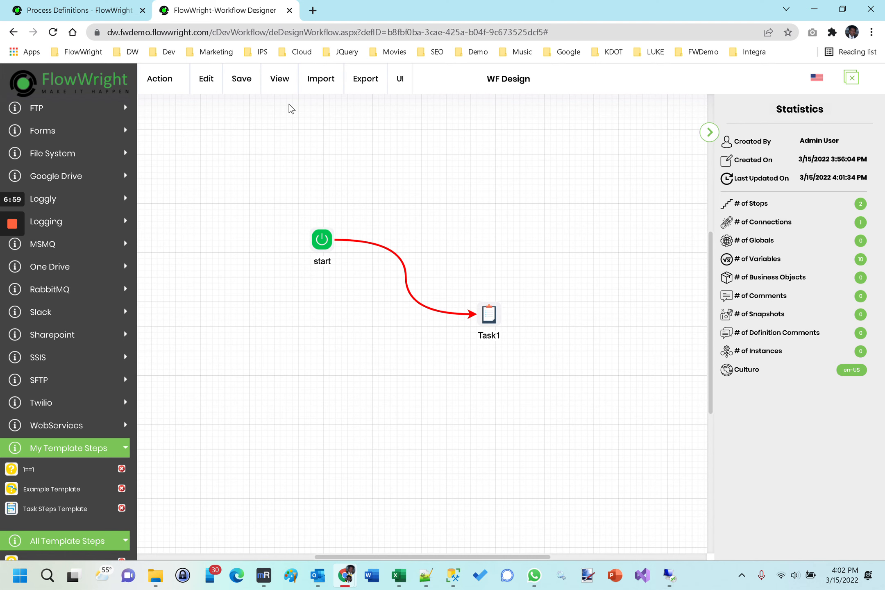
- Show the step index and jump to the start and Task1 steps from it
{"action": "mouse_move", "coordinate": [293, 90]}
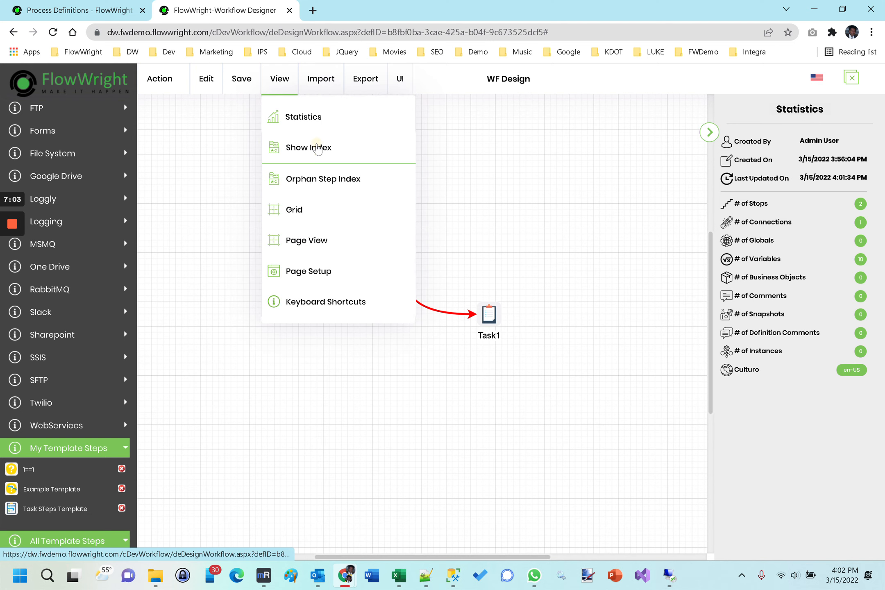
{"action": "left_click", "coordinate": [319, 149]}
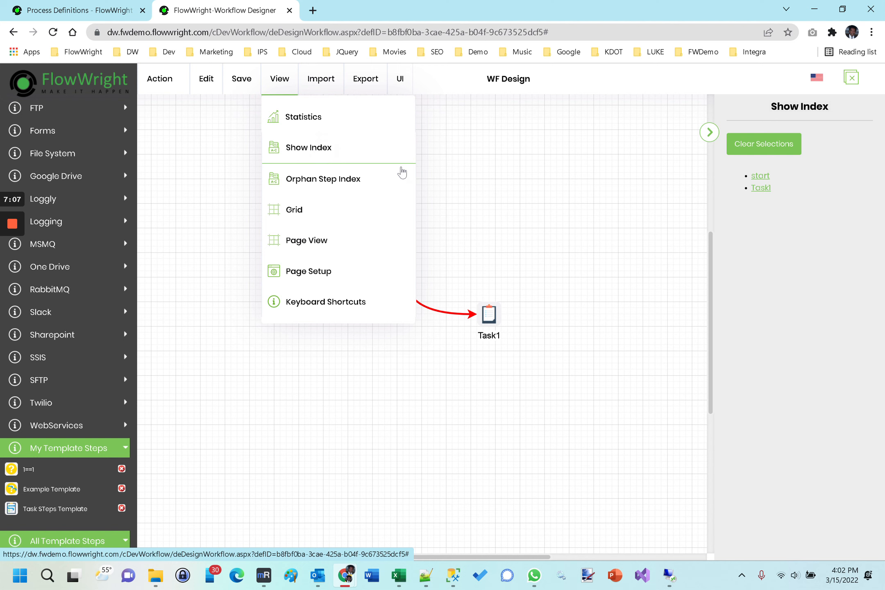
{"action": "left_click", "coordinate": [759, 177]}
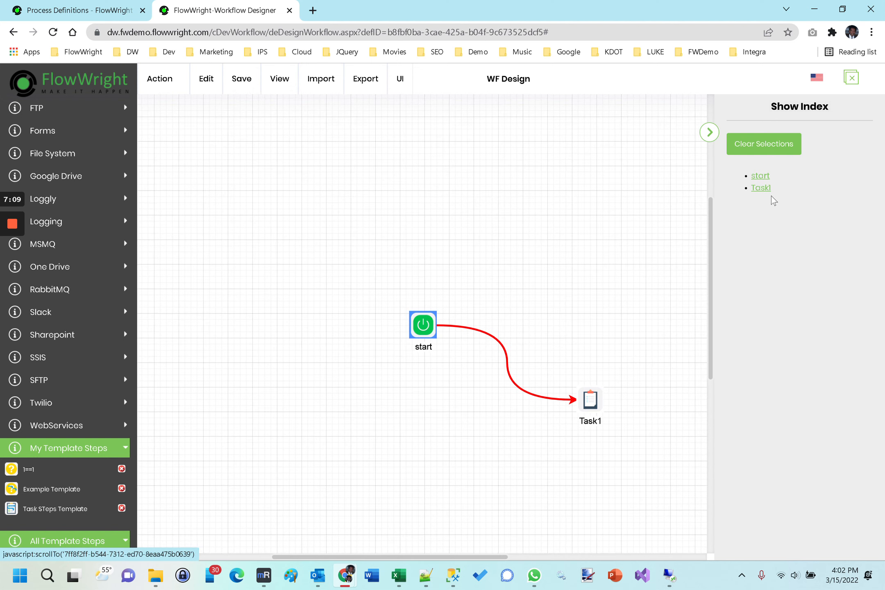
{"action": "left_click", "coordinate": [763, 189]}
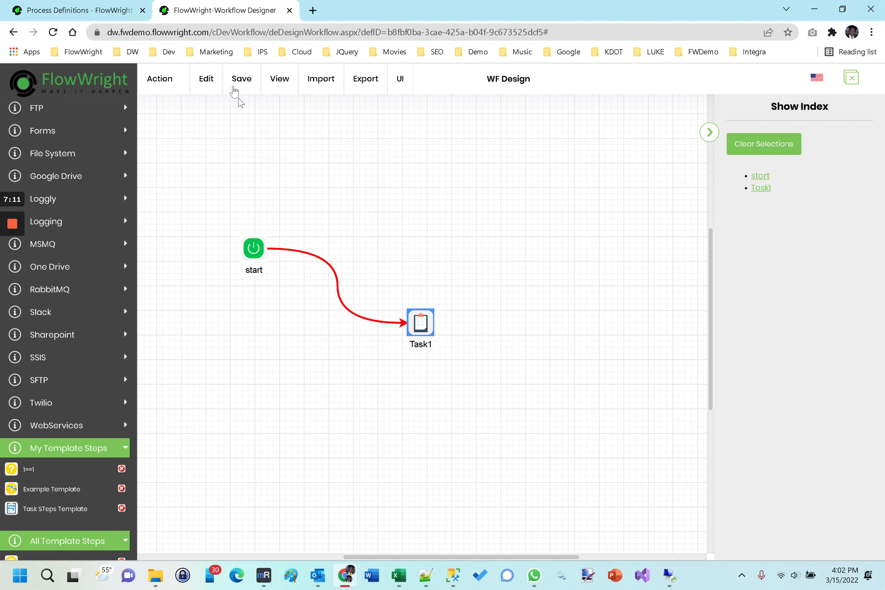
- Show the orphan step index and turn off the canvas grid
{"action": "mouse_move", "coordinate": [275, 82]}
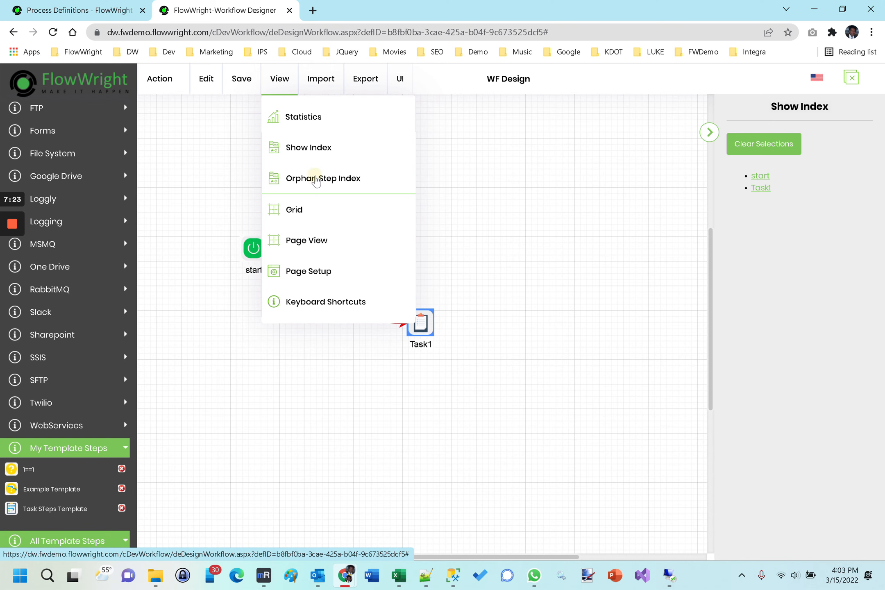
{"action": "left_click", "coordinate": [316, 180]}
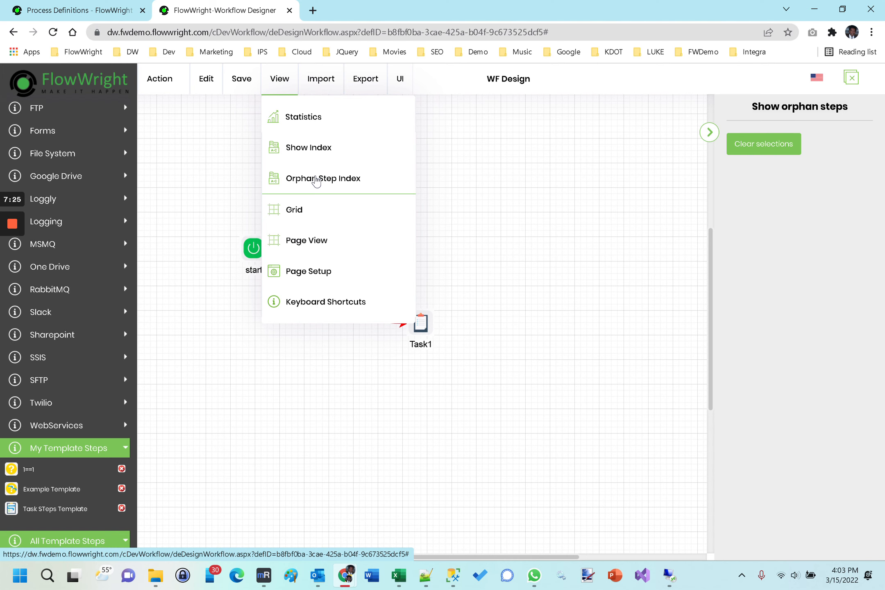
{"action": "left_click", "coordinate": [311, 219]}
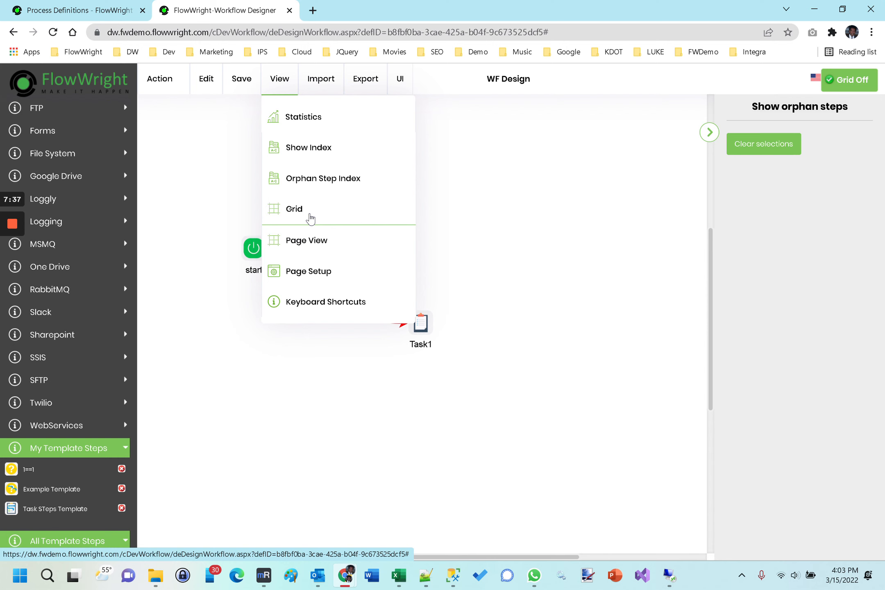
- Turn the canvas grid back on and switch the page view off
{"action": "left_click", "coordinate": [310, 220]}
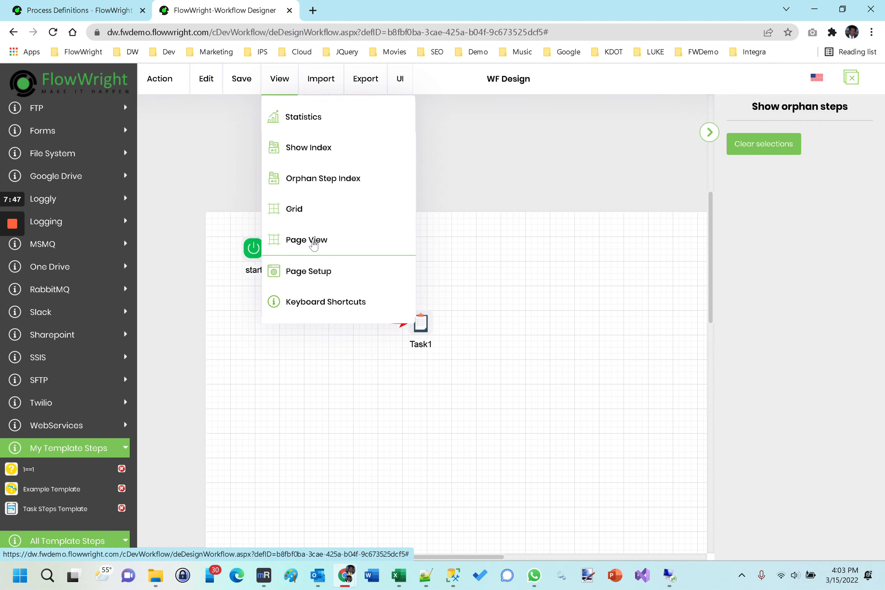
{"action": "left_click", "coordinate": [310, 242]}
{"action": "scroll", "coordinate": [525, 249], "scroll_direction": "down", "scroll_amount": 8}
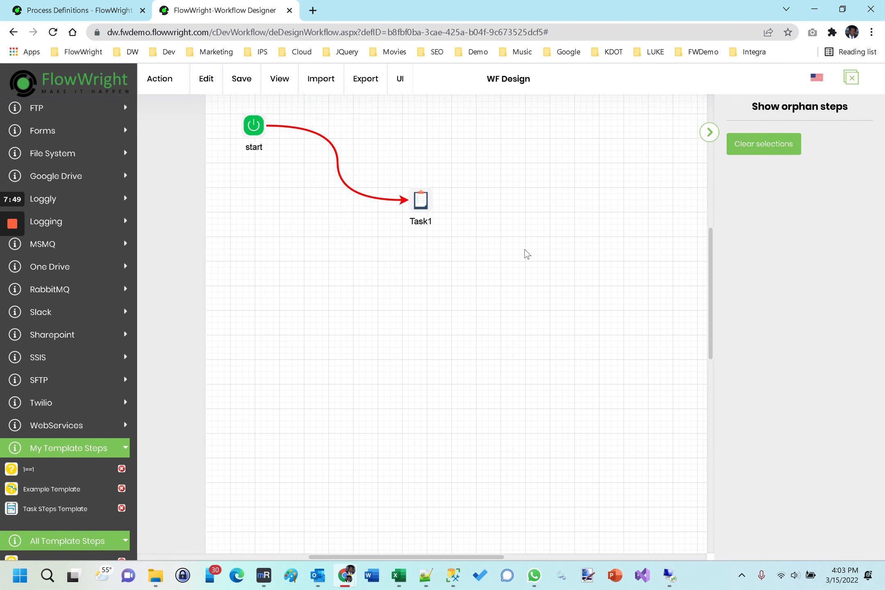
{"action": "scroll", "coordinate": [525, 251], "scroll_direction": "up", "scroll_amount": 8}
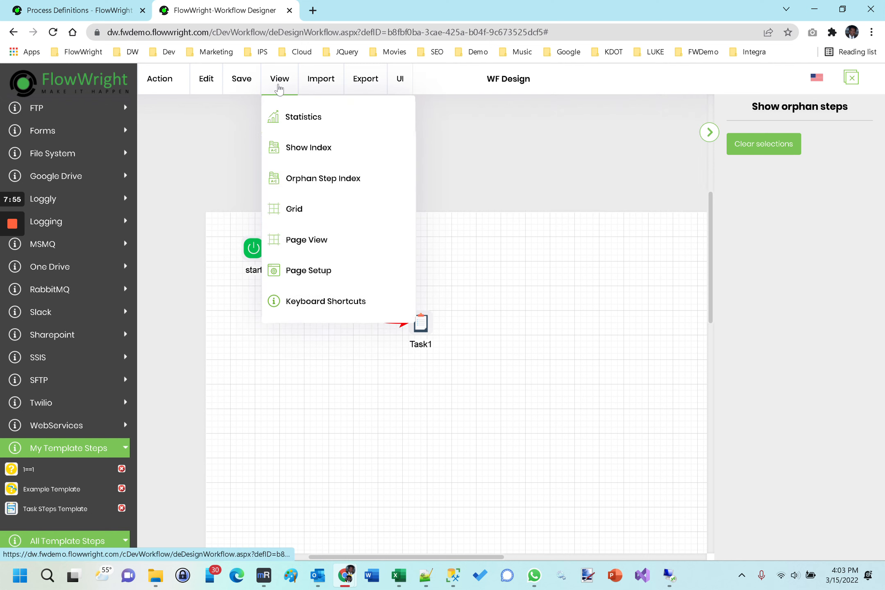
{"action": "left_click", "coordinate": [322, 246]}
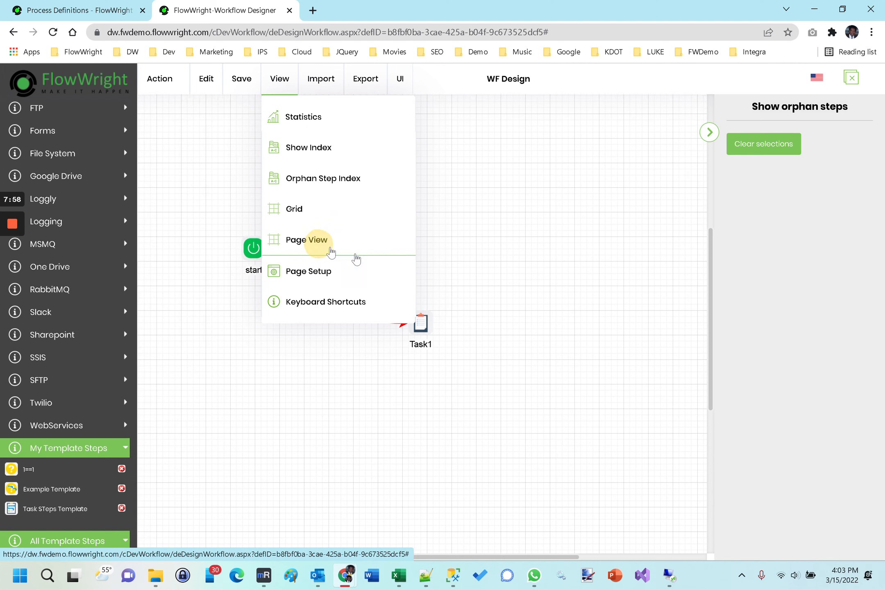
- Open the page setup dialog and close it without changes
{"action": "left_click", "coordinate": [315, 273]}
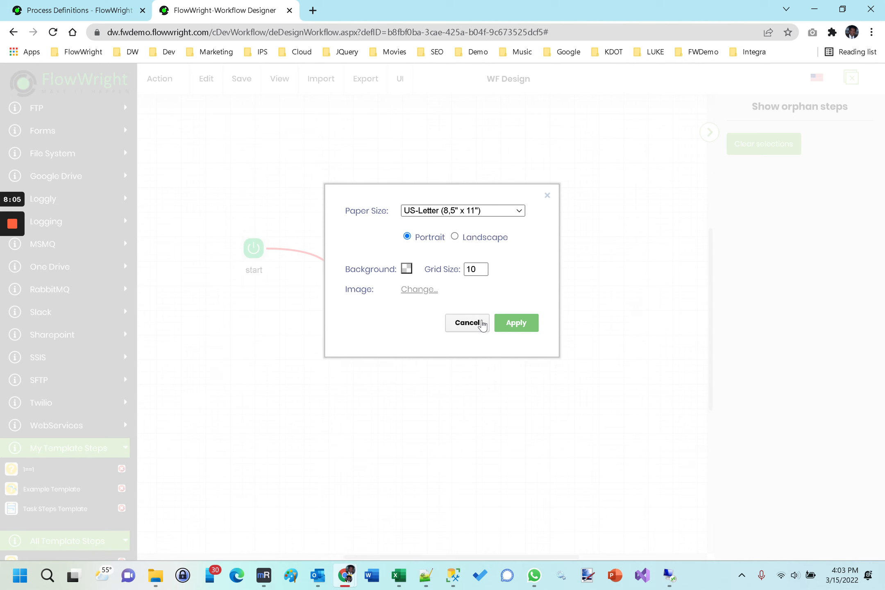
{"action": "left_click", "coordinate": [482, 323]}
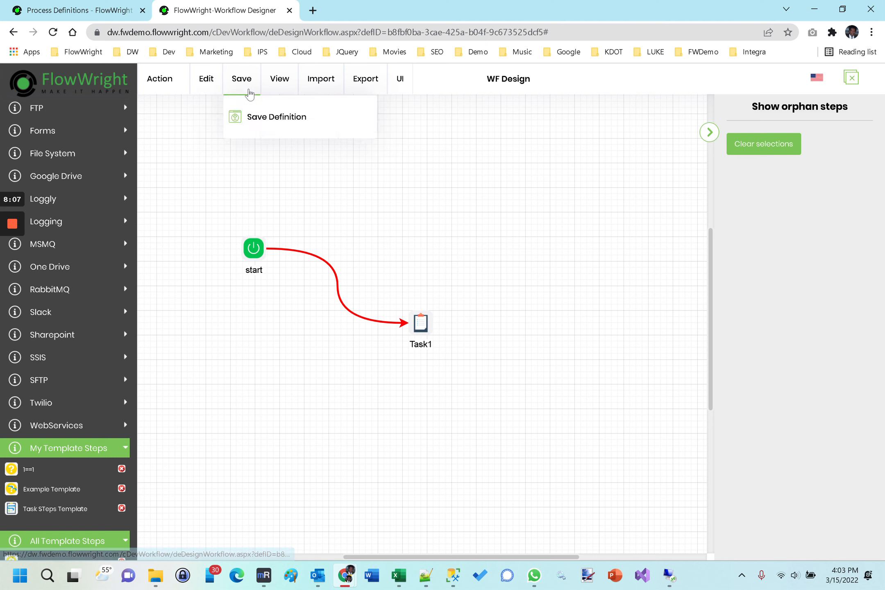
- Display the keyboard shortcuts list and save the process definition
{"action": "mouse_move", "coordinate": [289, 102]}
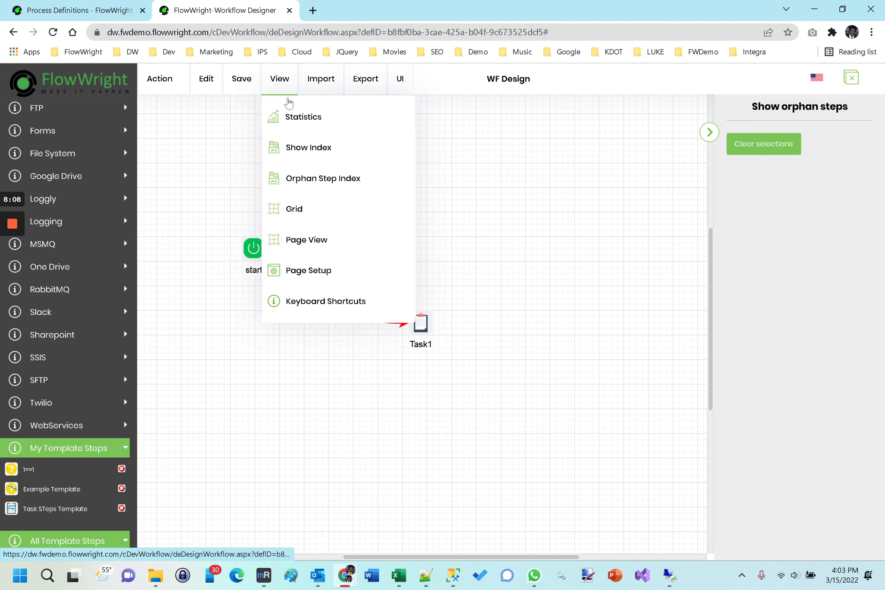
{"action": "left_click", "coordinate": [333, 307]}
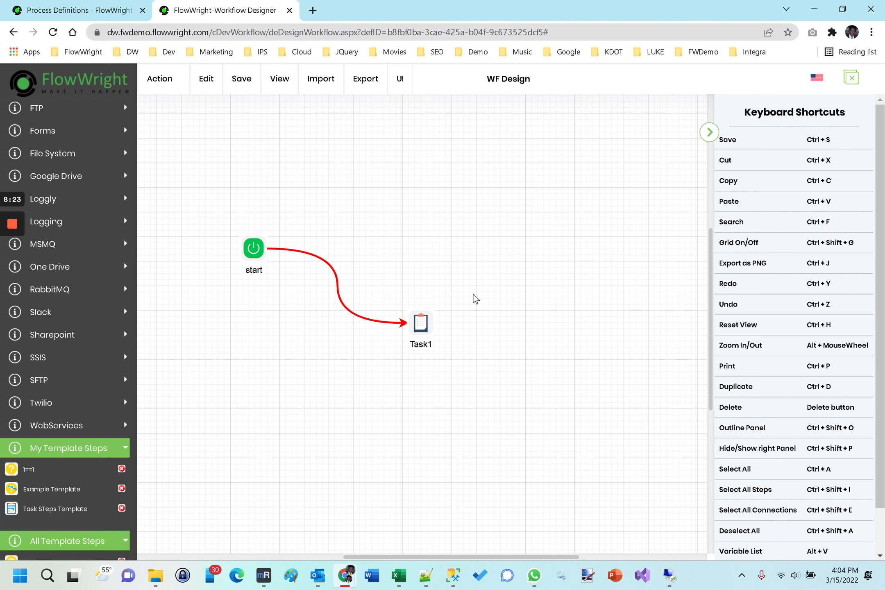
{"action": "key", "text": "ctrl+s"}
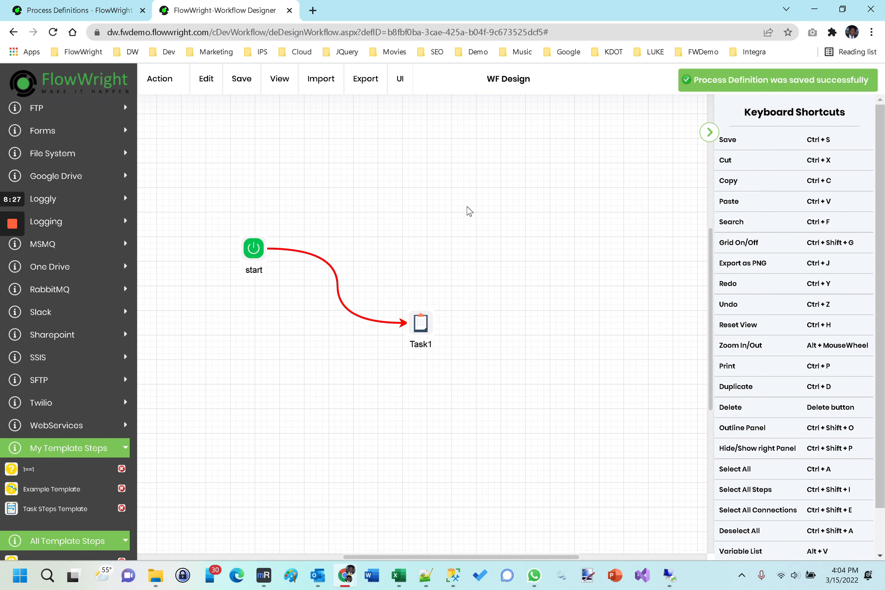
- Browse the Import menu and the UI menu's align, zoom and layout options
{"action": "mouse_move", "coordinate": [313, 91]}
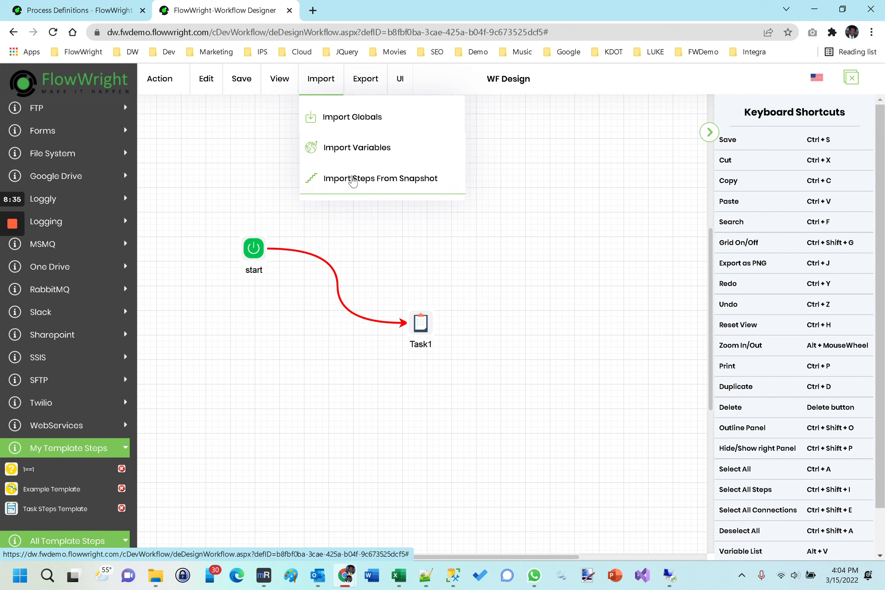
{"action": "mouse_move", "coordinate": [381, 91]}
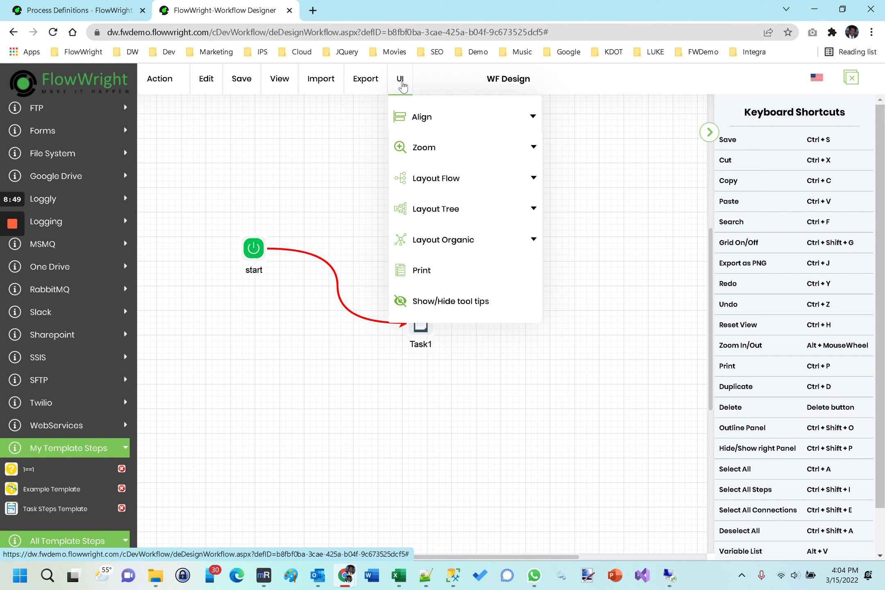
{"action": "mouse_move", "coordinate": [429, 124]}
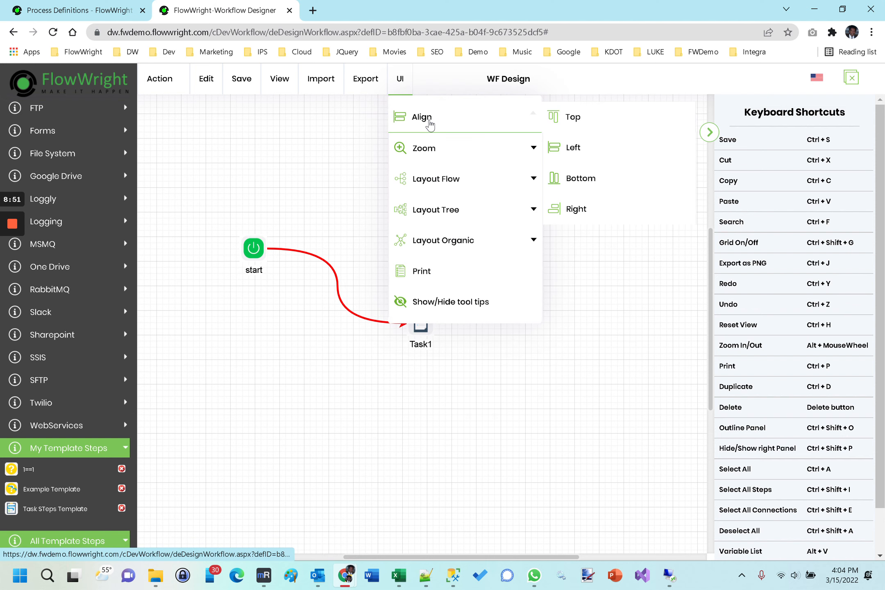
{"action": "mouse_move", "coordinate": [445, 157]}
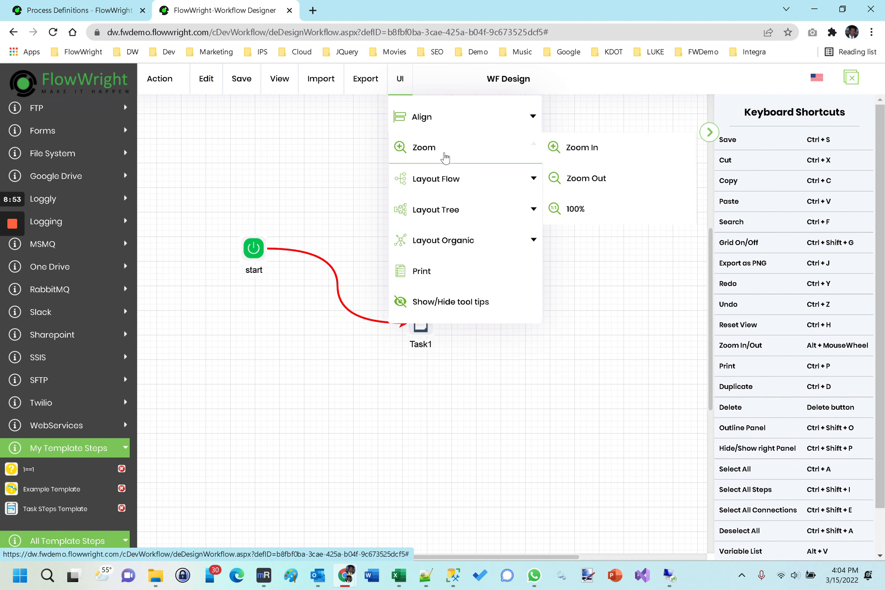
{"action": "mouse_move", "coordinate": [452, 178]}
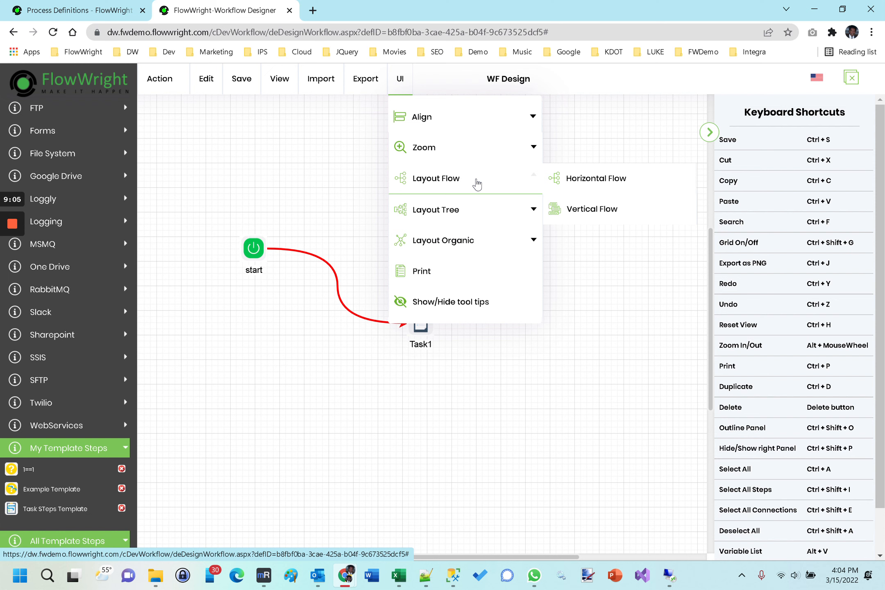
{"action": "mouse_move", "coordinate": [475, 211]}
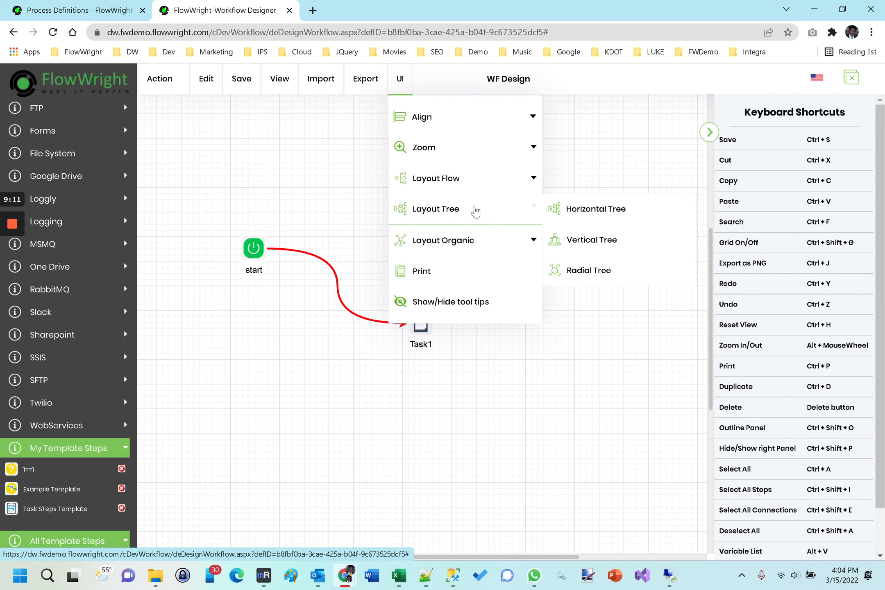
{"action": "left_click", "coordinate": [488, 239]}
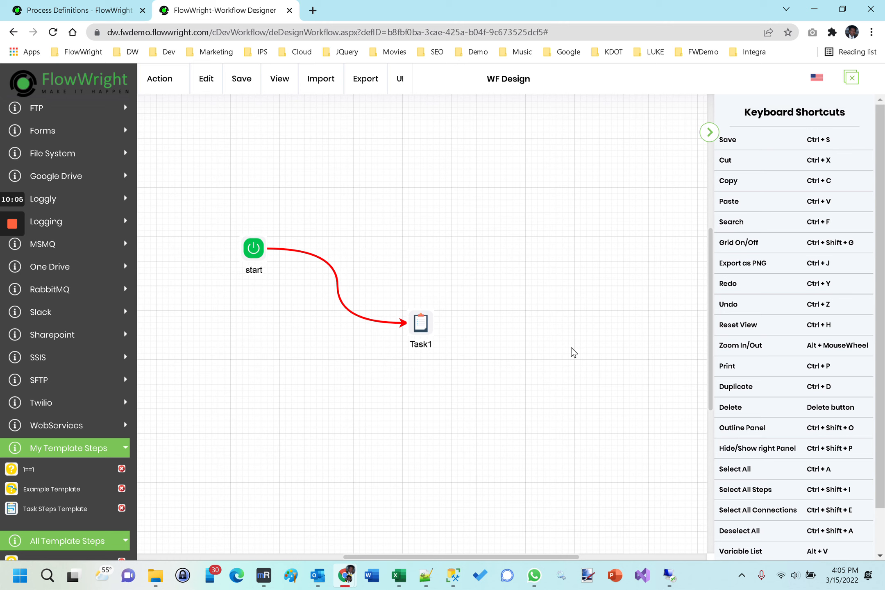
{"action": "mouse_move", "coordinate": [12, 224]}
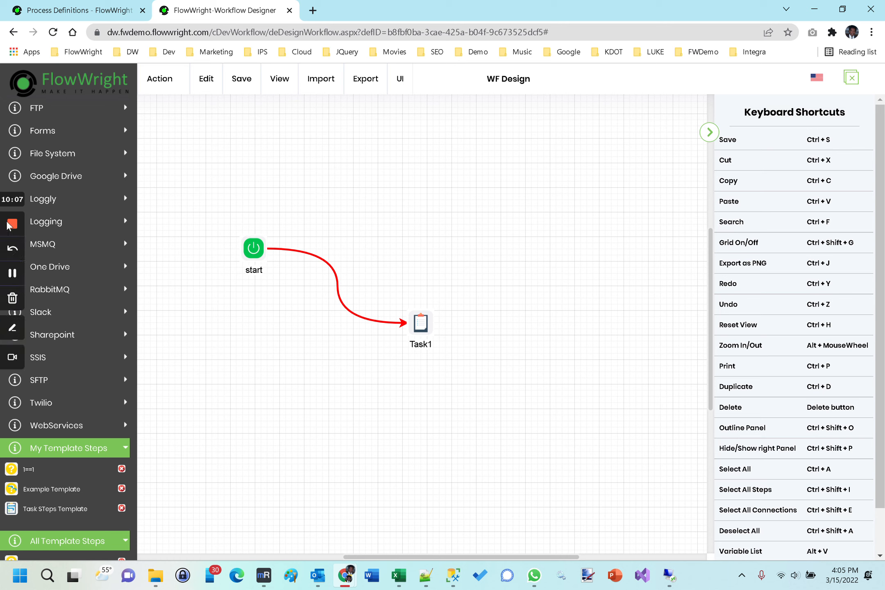